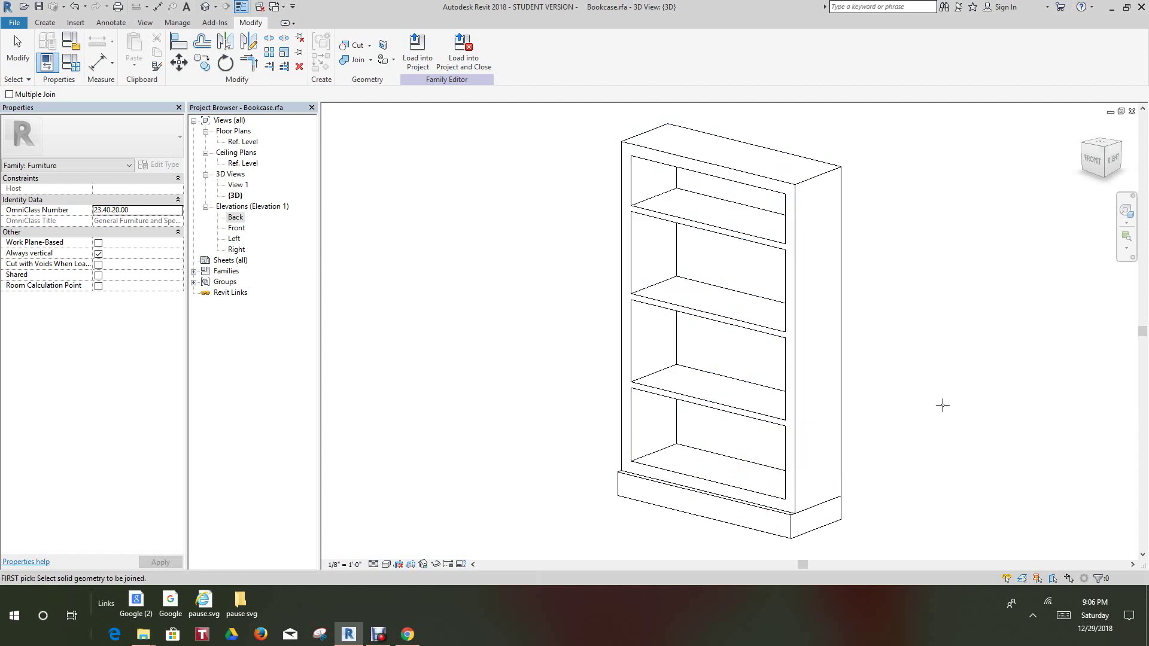
Open the bookcase's Family Types, dismissing the Project Not Saved Recently reminder.
{"action": "scroll", "coordinate": [951, 380], "scroll_direction": "down", "scroll_amount": 2}
{"action": "middle_click_drag", "start_coordinate": [950, 380], "coordinate": [820, 334]}
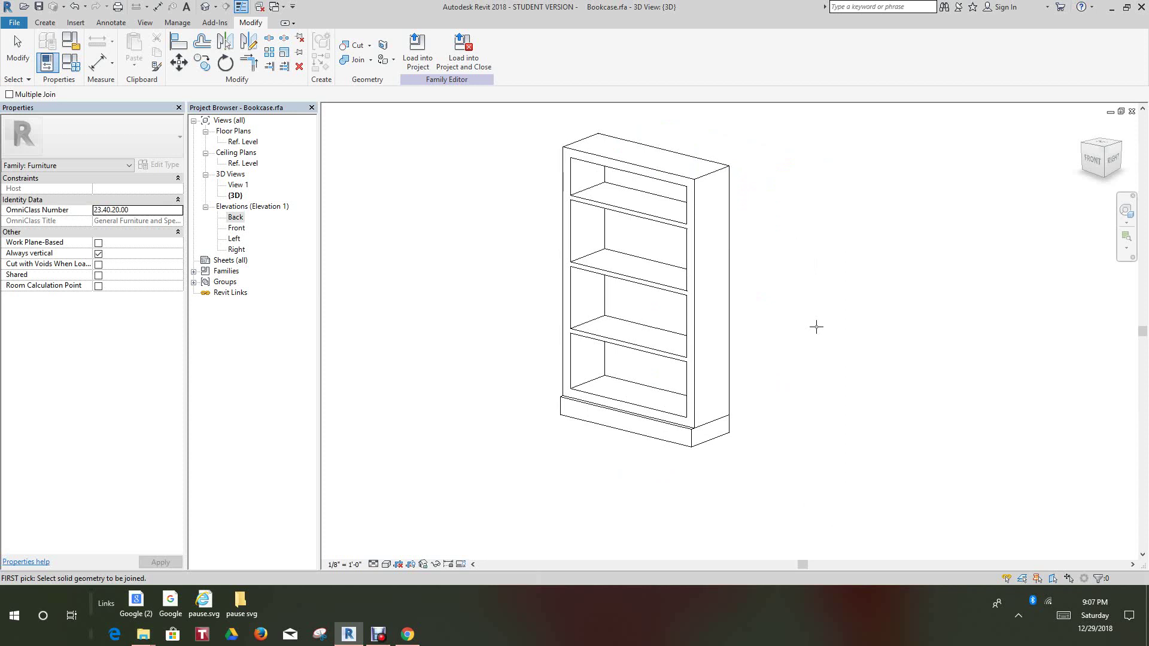
{"action": "middle_click_drag", "start_coordinate": [838, 326], "coordinate": [867, 428]}
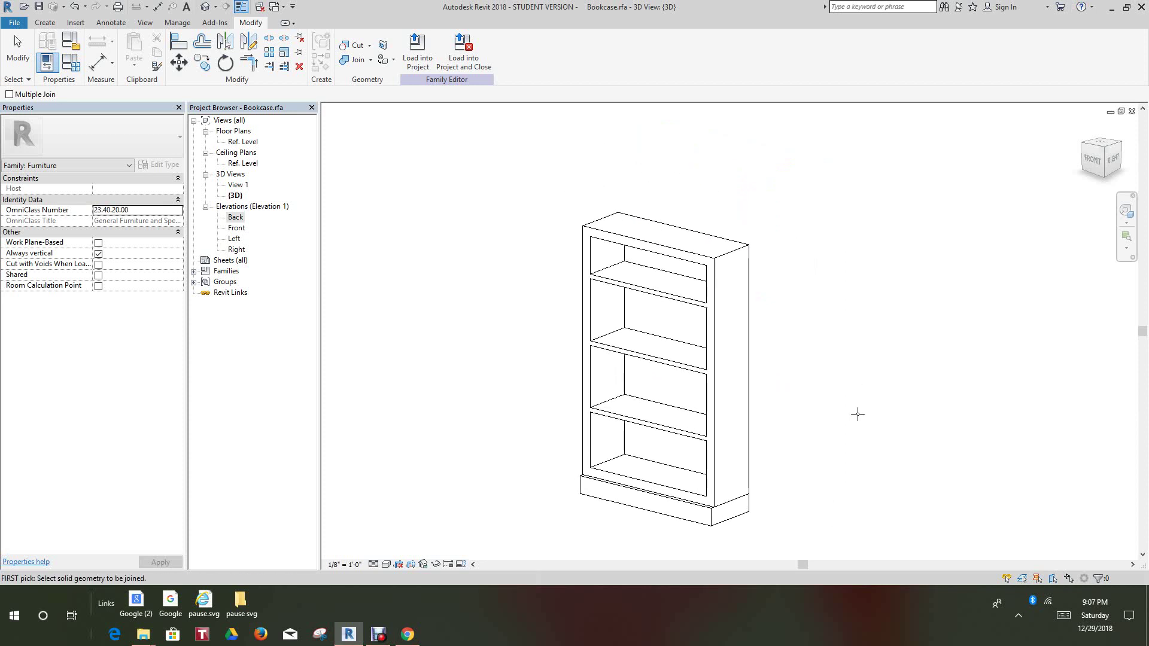
{"action": "middle_click_drag", "start_coordinate": [857, 413], "coordinate": [858, 397]}
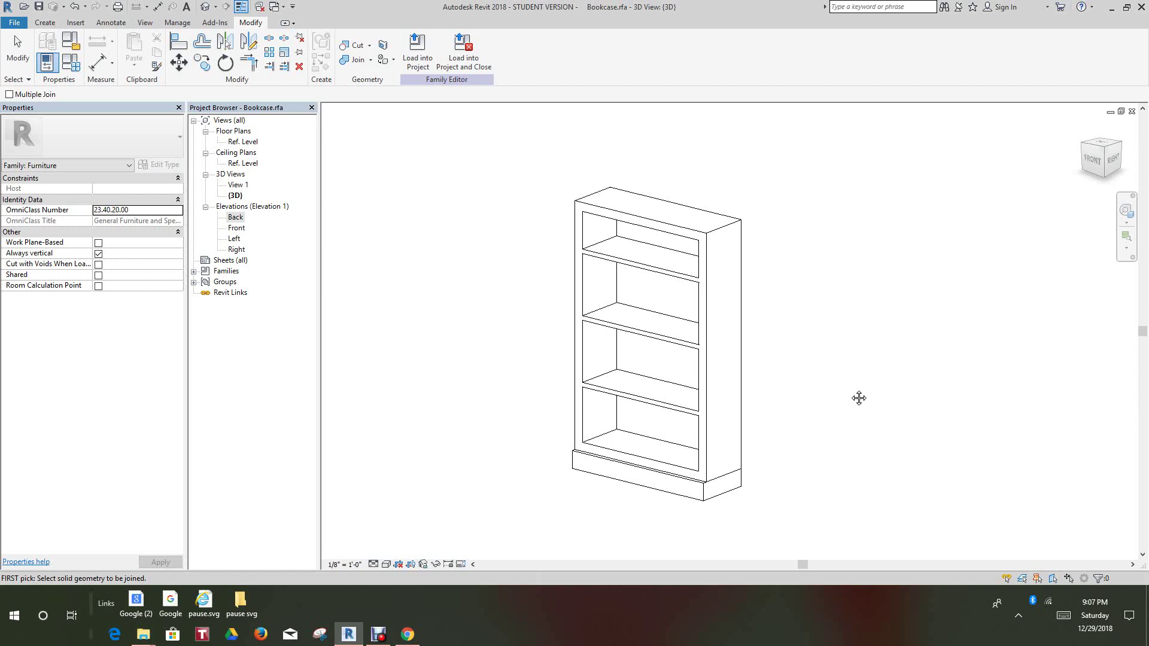
{"action": "left_click", "coordinate": [72, 61]}
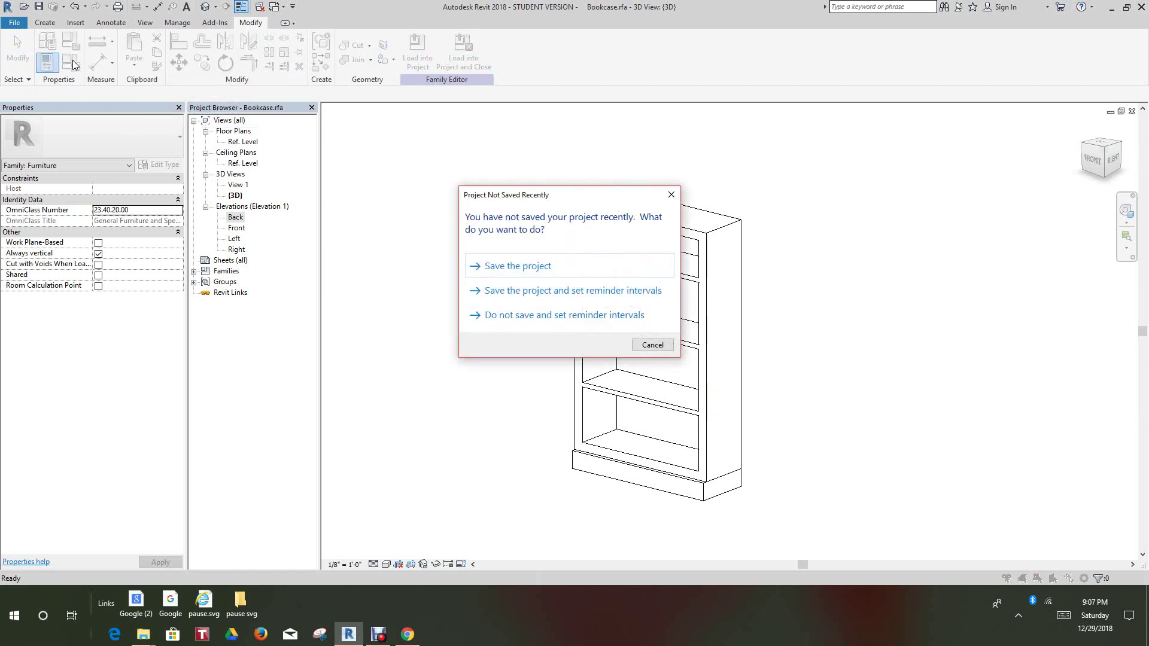
{"action": "left_click", "coordinate": [648, 346]}
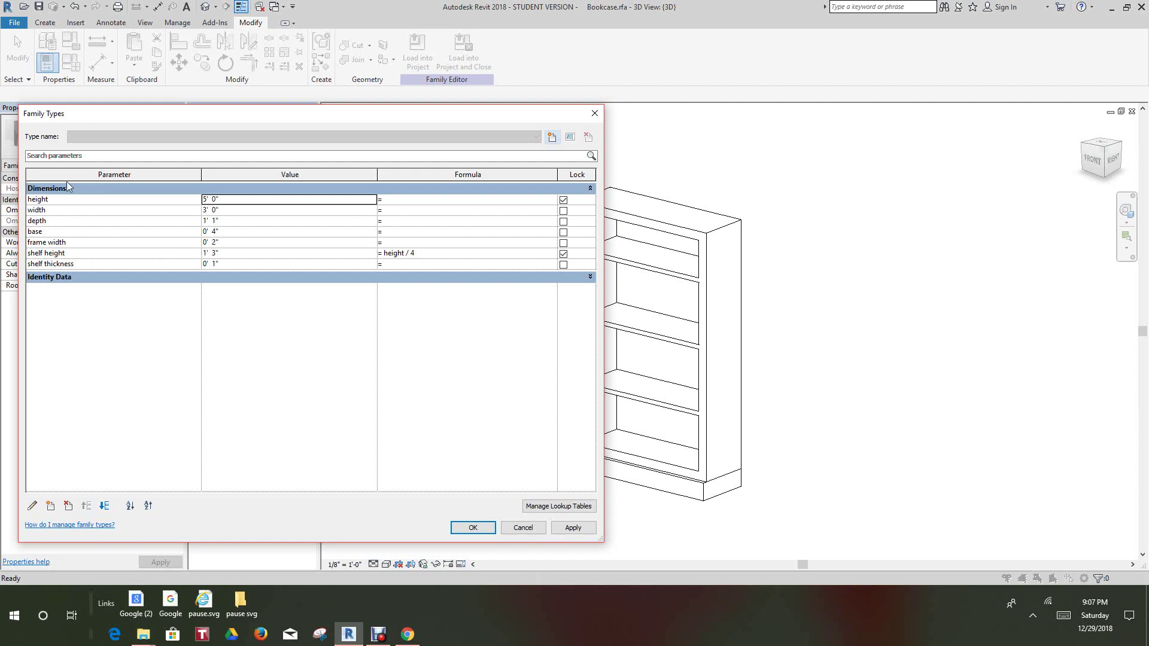
Create a new bookcase type named 3'-0"x5'-0" and apply it.
{"action": "left_click", "coordinate": [552, 137]}
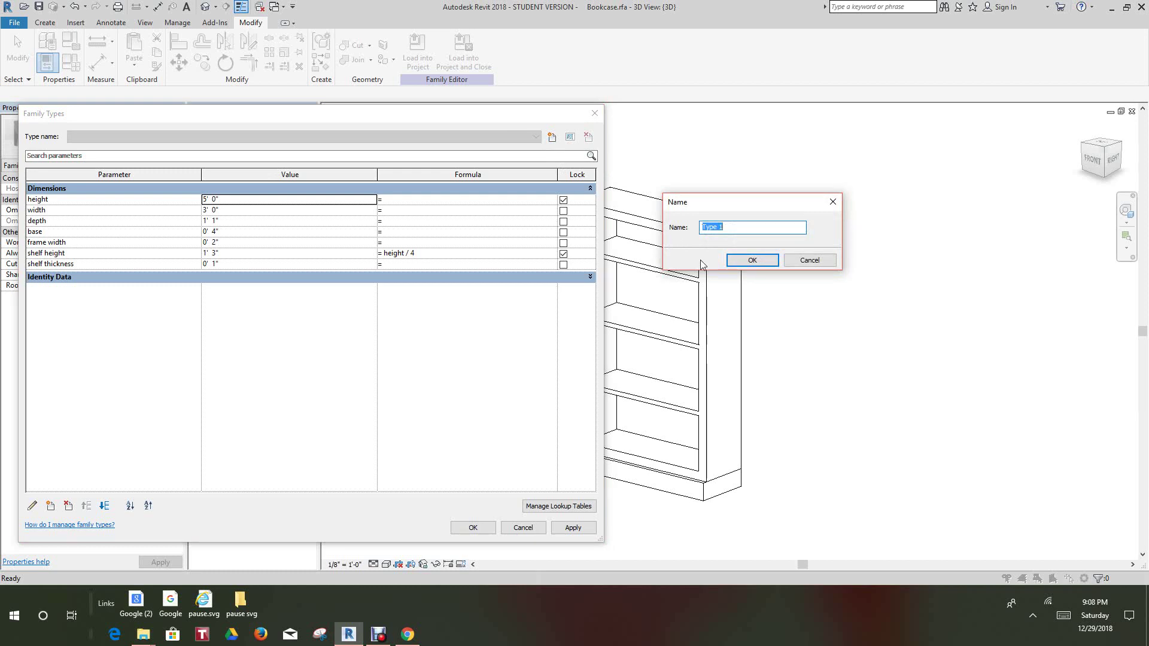
{"action": "type", "text": "3"}
{"action": "type", "text": "'-0\"x5'-0\""}
{"action": "left_click", "coordinate": [746, 258]}
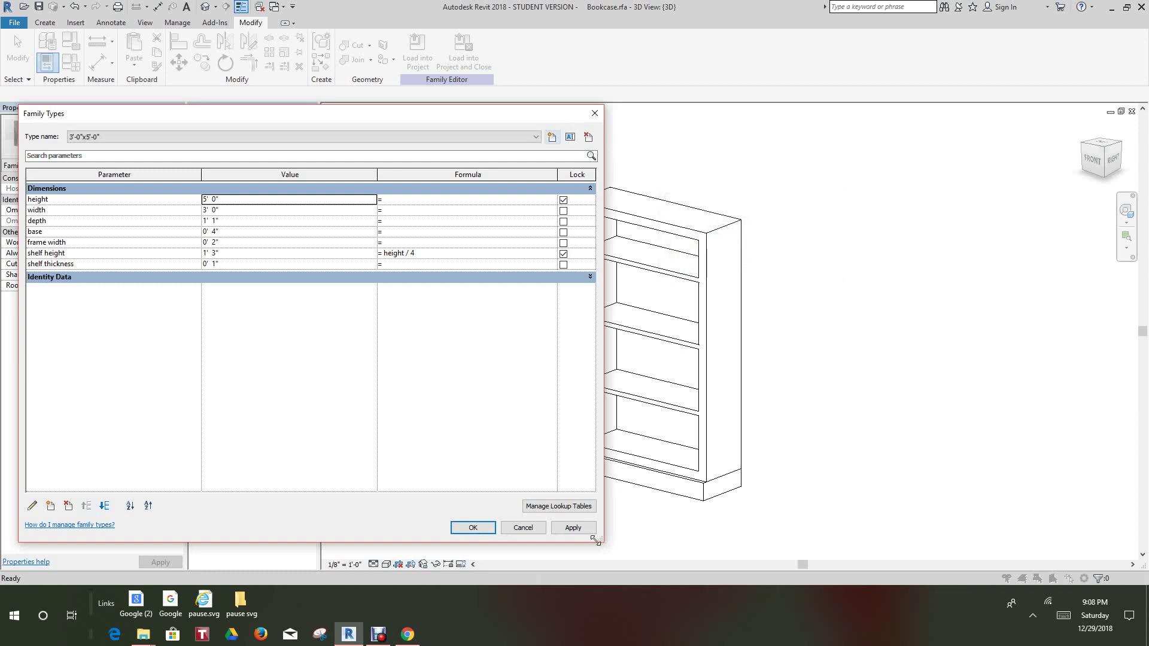
{"action": "left_click", "coordinate": [573, 529]}
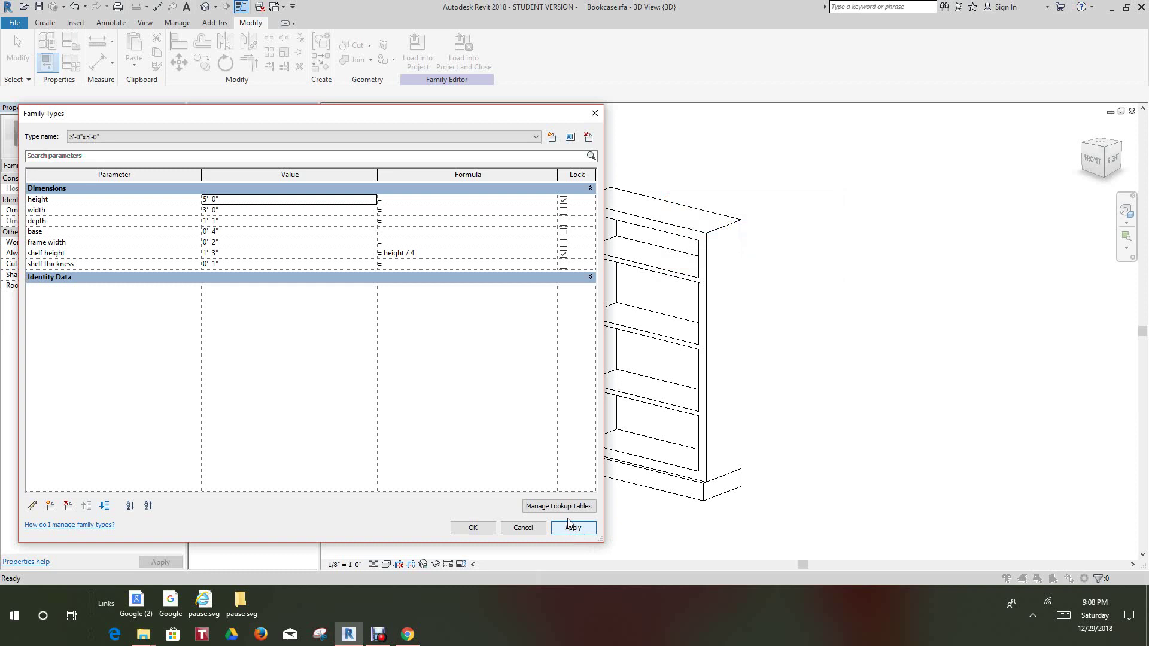
{"action": "left_click", "coordinate": [551, 139]}
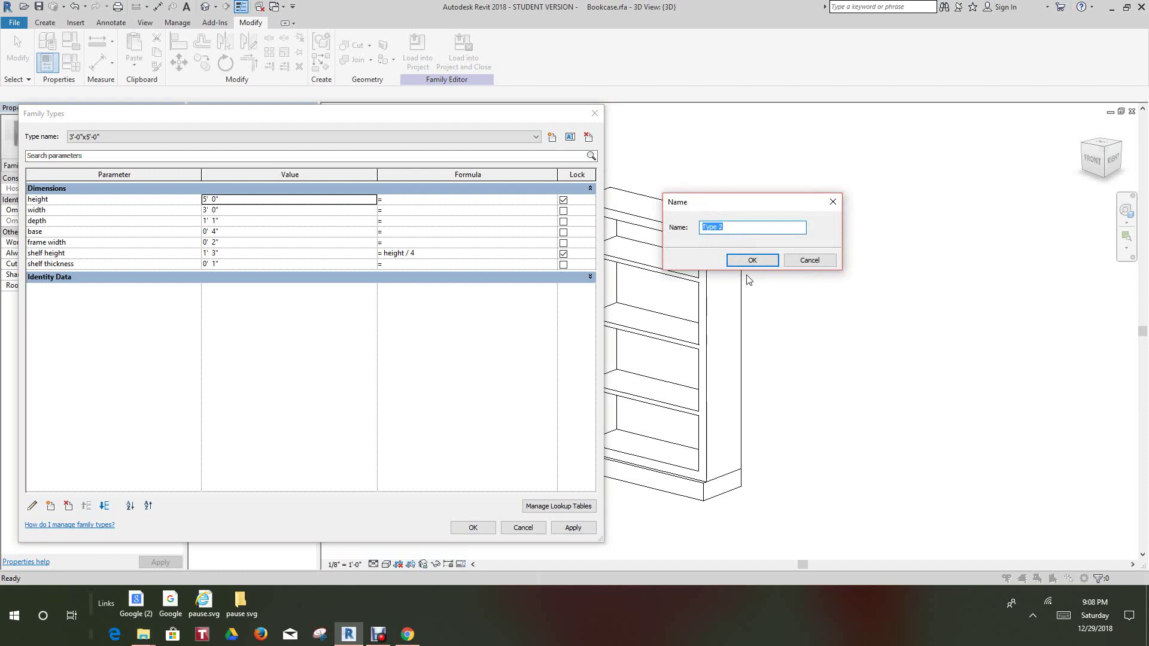
Name the new type 3'-0"x6'-0" and change its height to 6' 0".
{"action": "type", "text": "3'-0\"x6"}
{"action": "type", "text": "'-0\""}
{"action": "left_click", "coordinate": [205, 205]}
{"action": "type", "text": "\""}
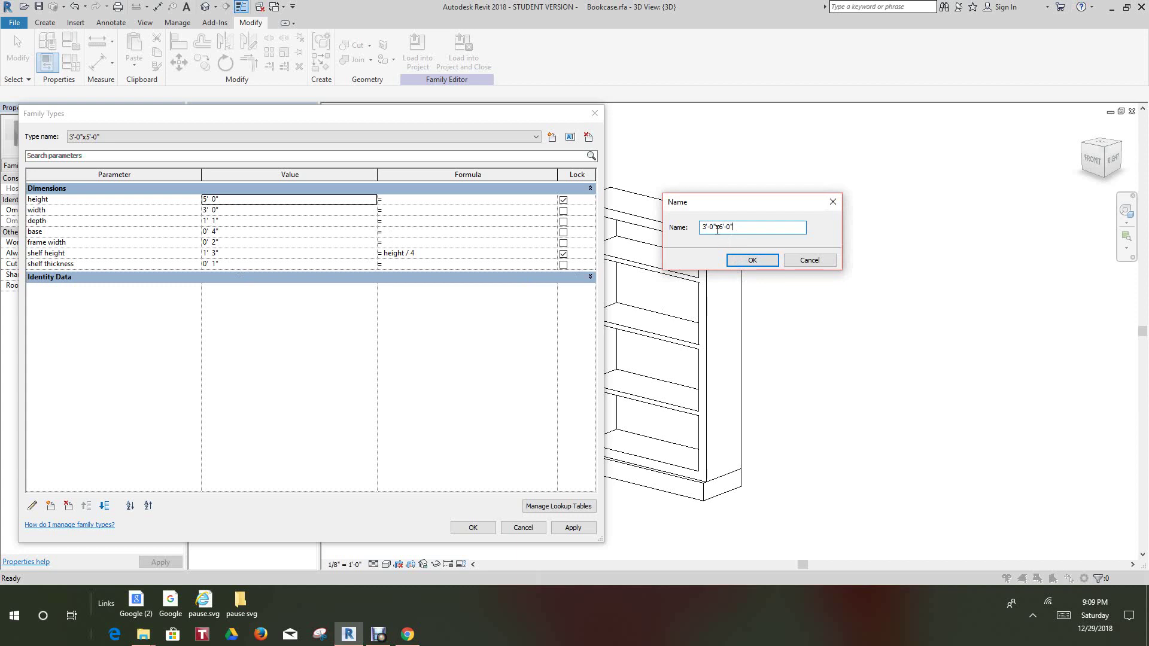
{"action": "left_click", "coordinate": [752, 260]}
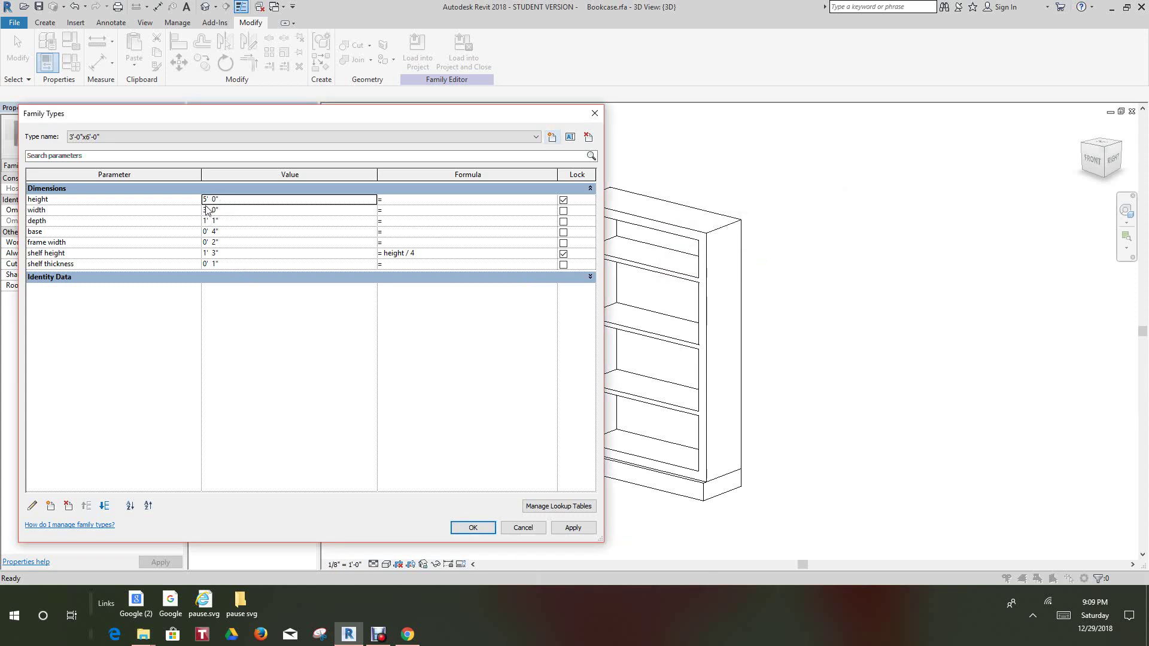
{"action": "left_click_drag", "start_coordinate": [207, 200], "coordinate": [200, 200]}
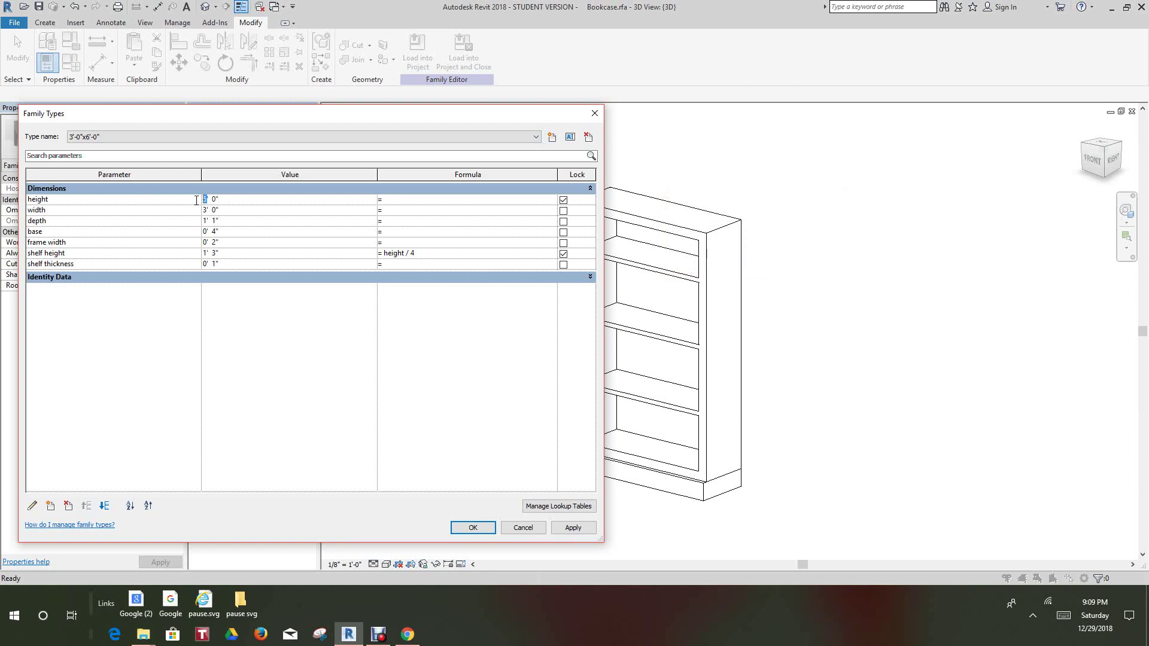
{"action": "type", "text": "6"}
Apply the 6' 0" height, then add a new type named 3'-6"x5'-0".
{"action": "left_click", "coordinate": [572, 529]}
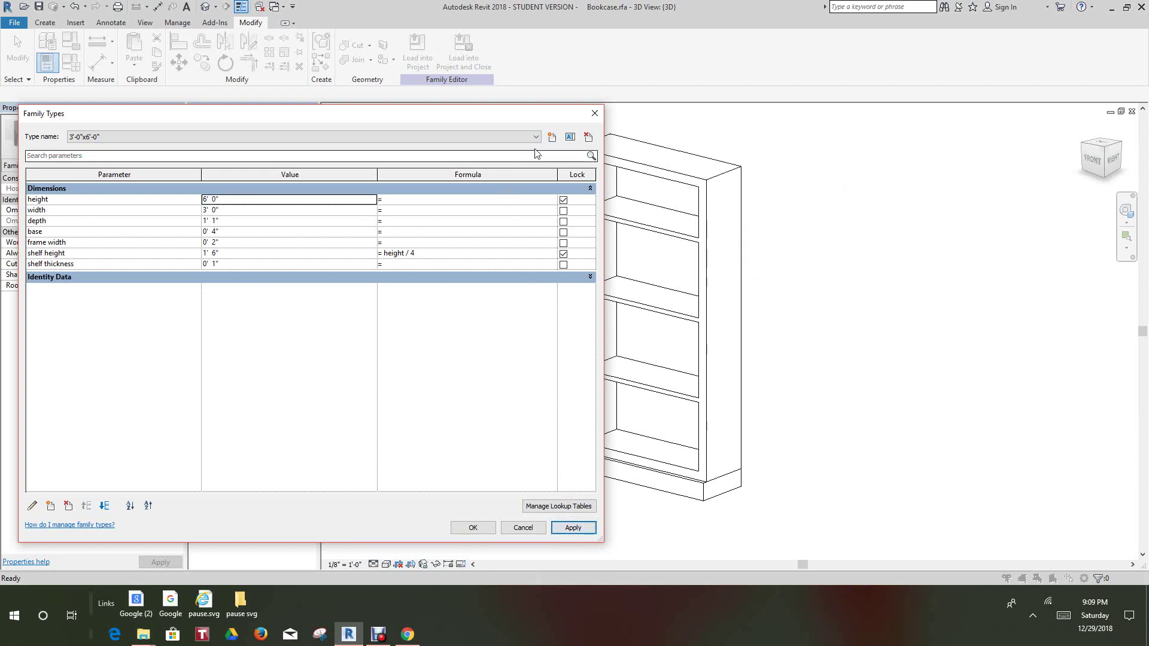
{"action": "left_click", "coordinate": [552, 137]}
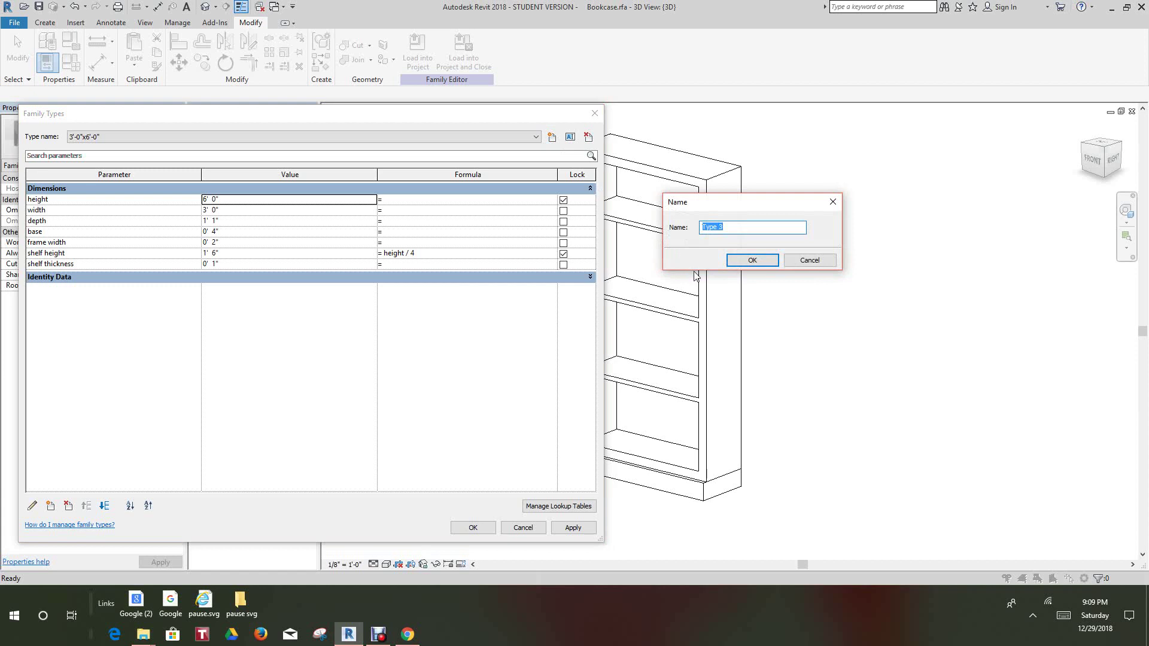
{"action": "type", "text": "3'-6\"x5'-0"}
{"action": "left_click", "coordinate": [742, 261]}
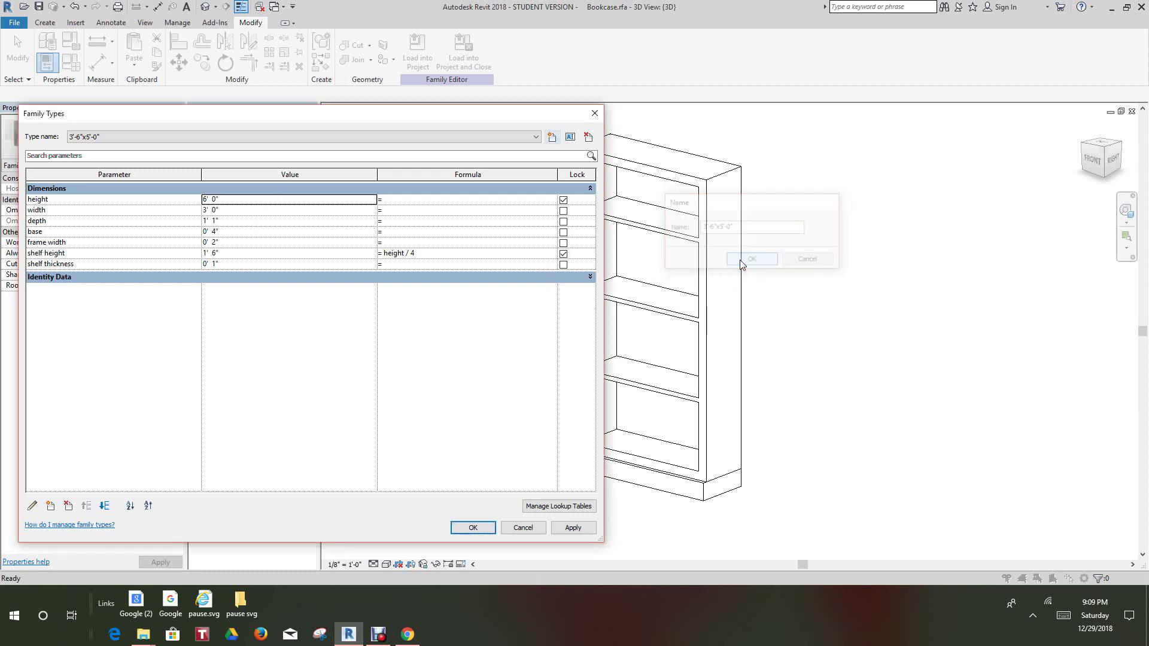
Set the 3'-6"x5'-0" type's width to 3' 6" and height to 5' 0", and apply.
{"action": "left_click", "coordinate": [212, 210]}
{"action": "double_click", "coordinate": [213, 211]}
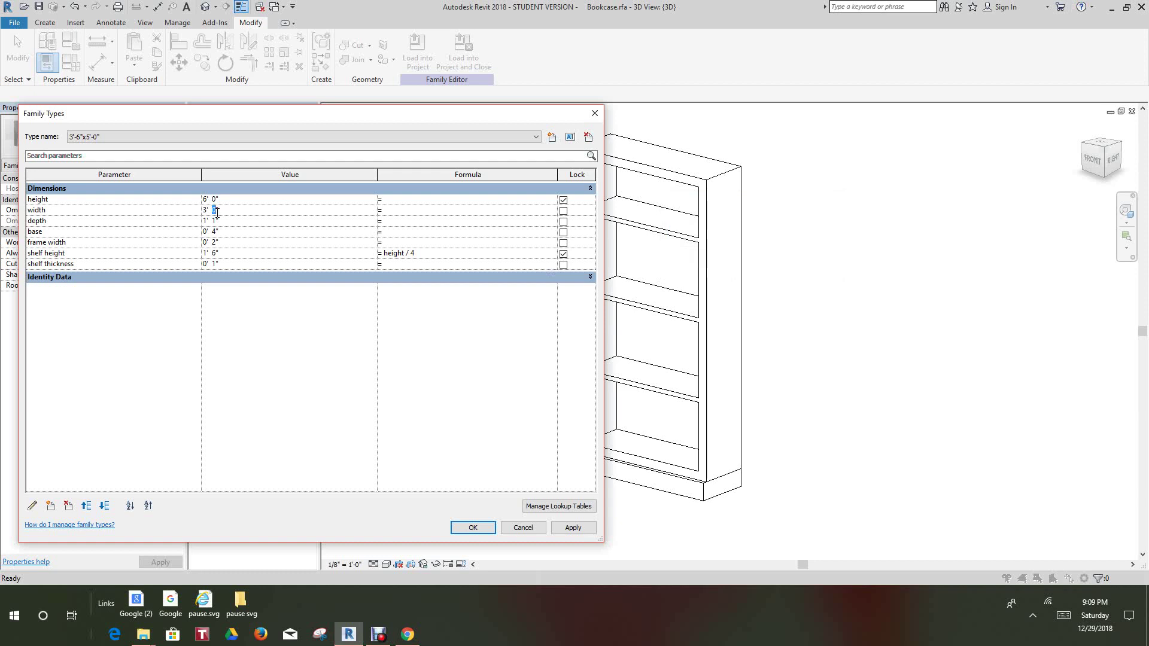
{"action": "type", "text": "6"}
{"action": "left_click", "coordinate": [206, 201]}
{"action": "double_click", "coordinate": [206, 199]}
{"action": "type", "text": "5"}
{"action": "left_click", "coordinate": [576, 529]}
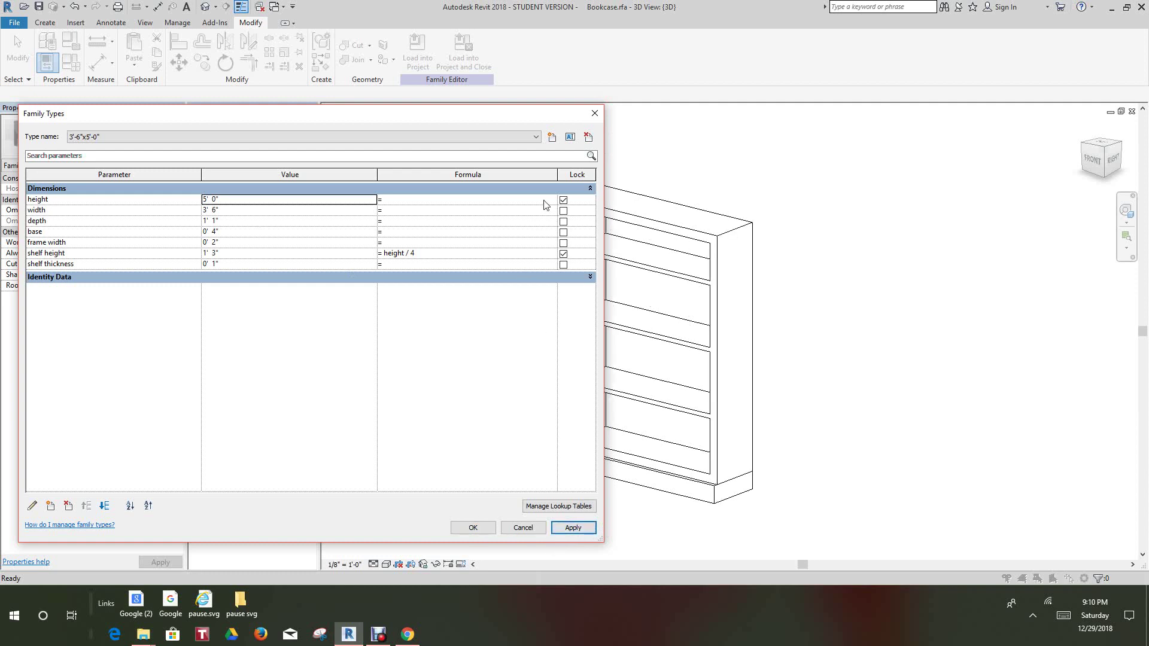
Create the 3'-6"x6'-0" type with height 6' 0" and apply it.
{"action": "left_click", "coordinate": [552, 138]}
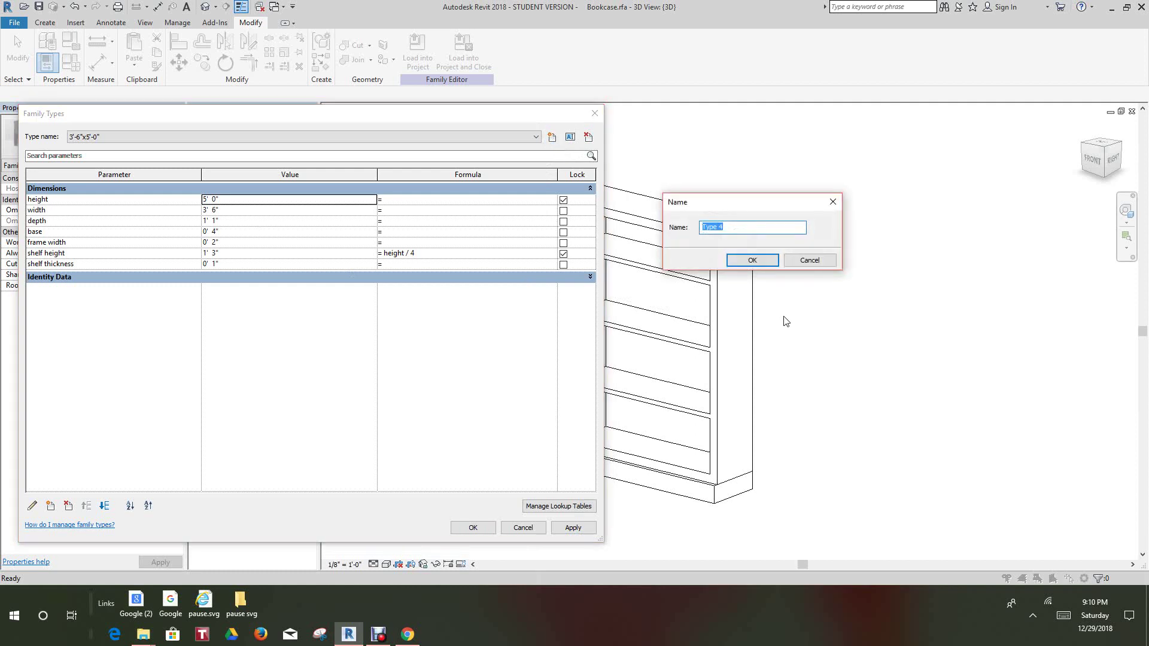
{"action": "type", "text": "3"}
{"action": "type", "text": "\"x6'-0"}
{"action": "left_click", "coordinate": [750, 262]}
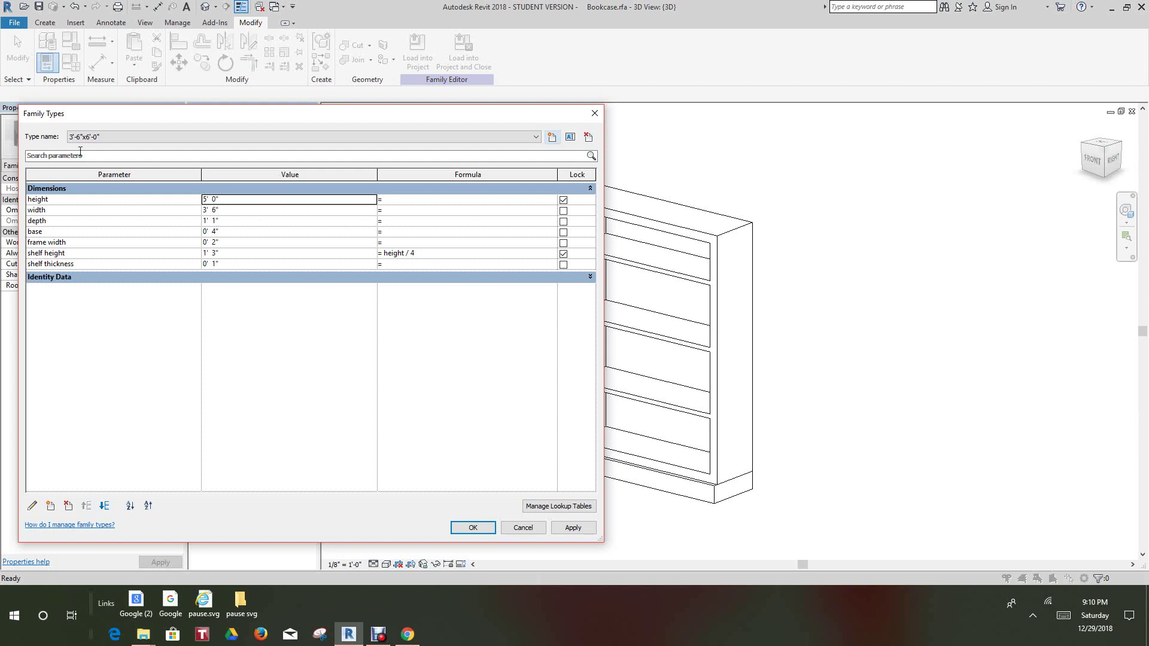
{"action": "left_click", "coordinate": [207, 201]}
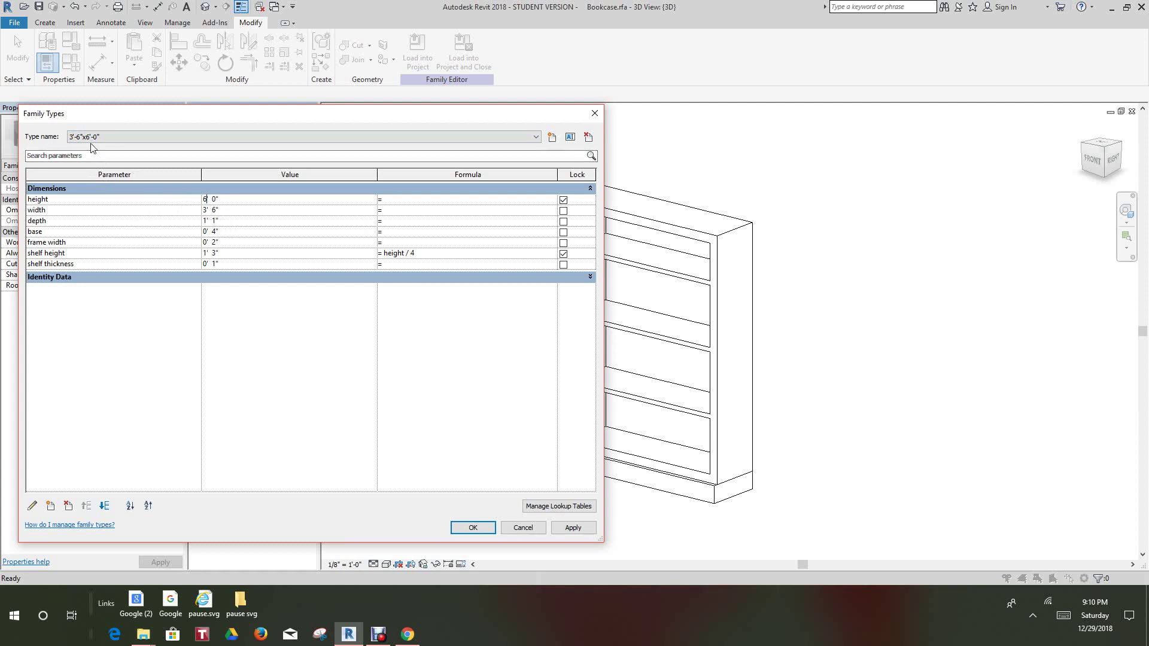
{"action": "left_click", "coordinate": [573, 529]}
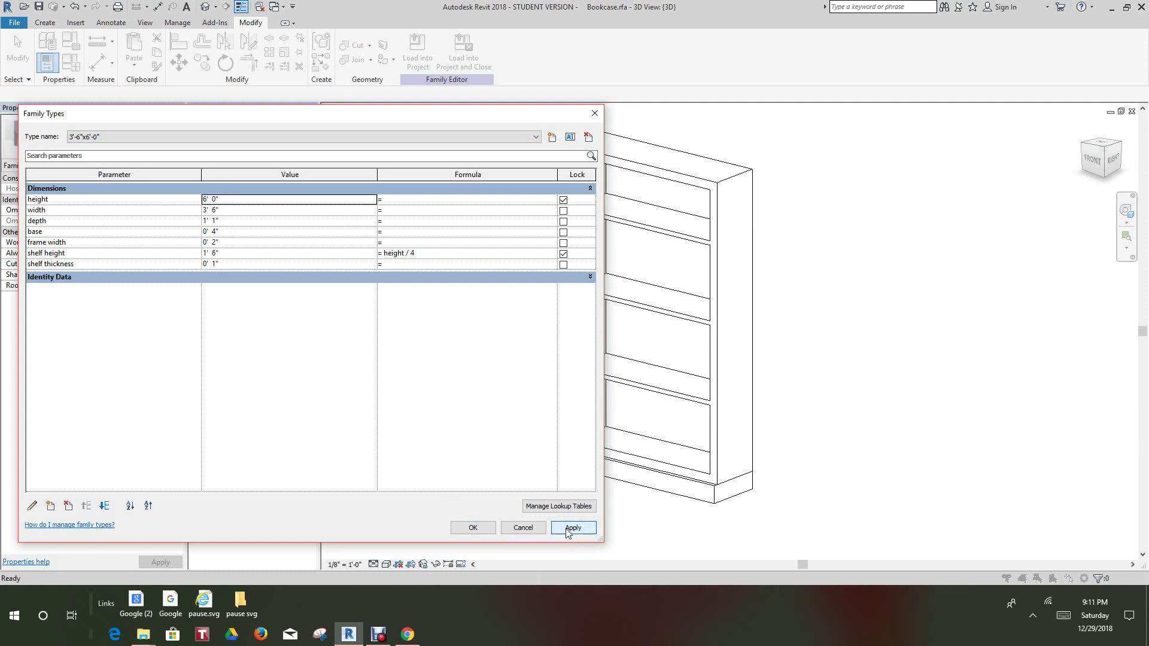
Close Family Types, then start a new project from the Architectural Template.
{"action": "left_click", "coordinate": [473, 528]}
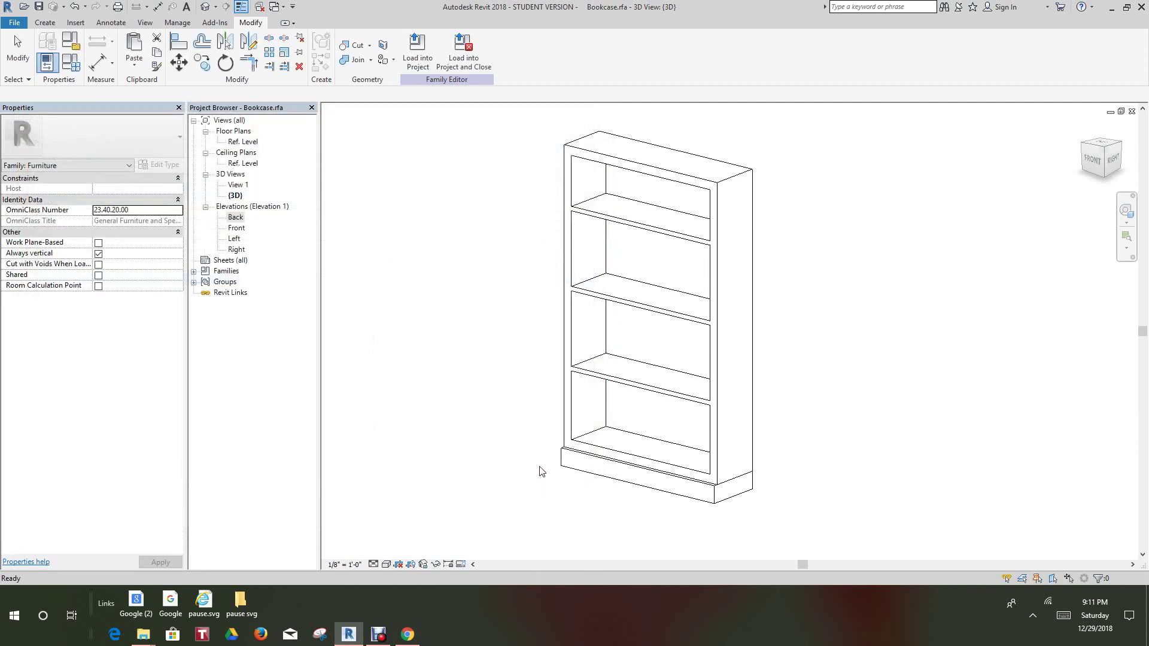
{"action": "scroll", "coordinate": [546, 481], "scroll_direction": "down", "scroll_amount": 2}
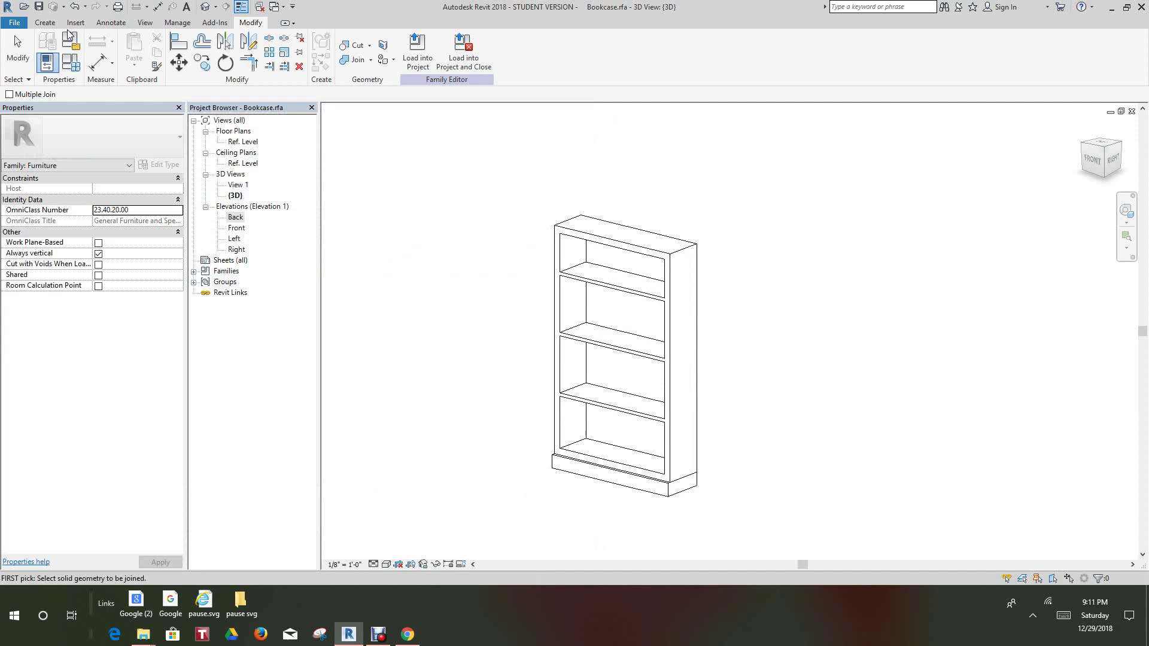
{"action": "left_click", "coordinate": [10, 23]}
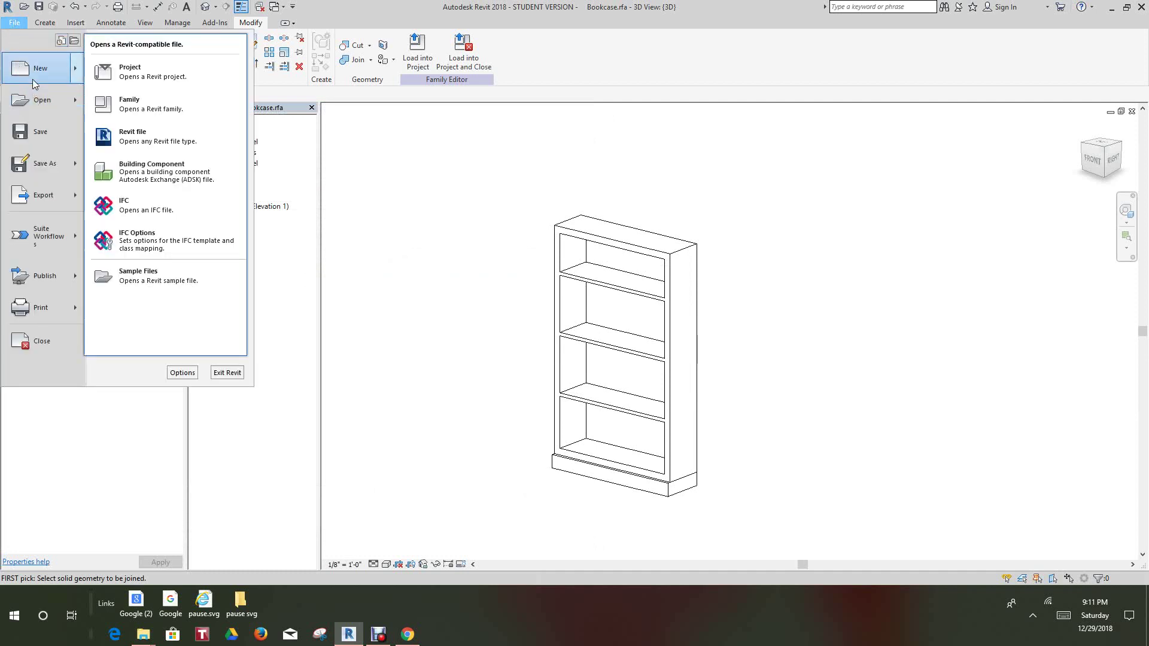
{"action": "mouse_move", "coordinate": [35, 78]}
{"action": "left_click", "coordinate": [128, 71]}
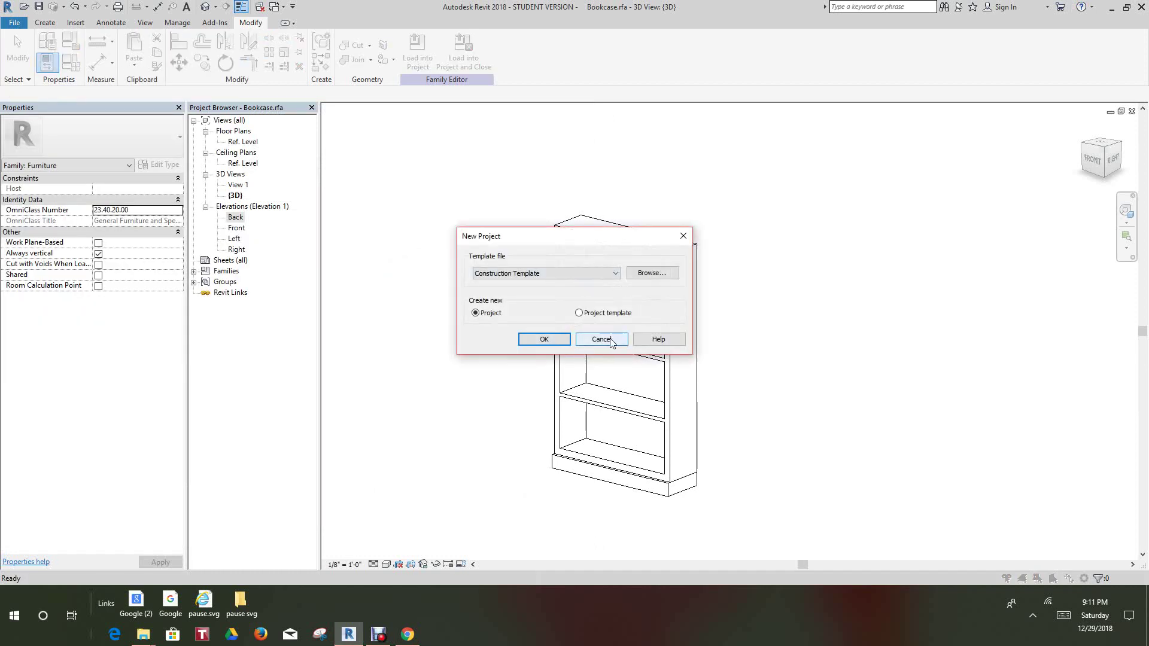
{"action": "left_click", "coordinate": [615, 274]}
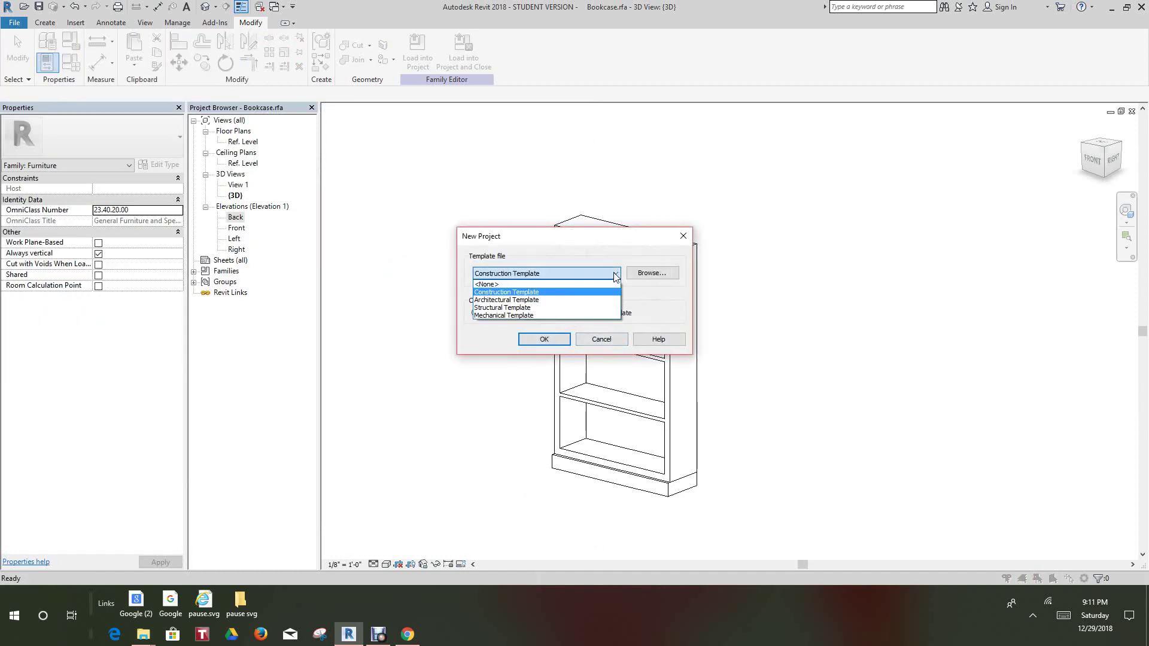
{"action": "left_click", "coordinate": [526, 300]}
{"action": "left_click", "coordinate": [545, 339]}
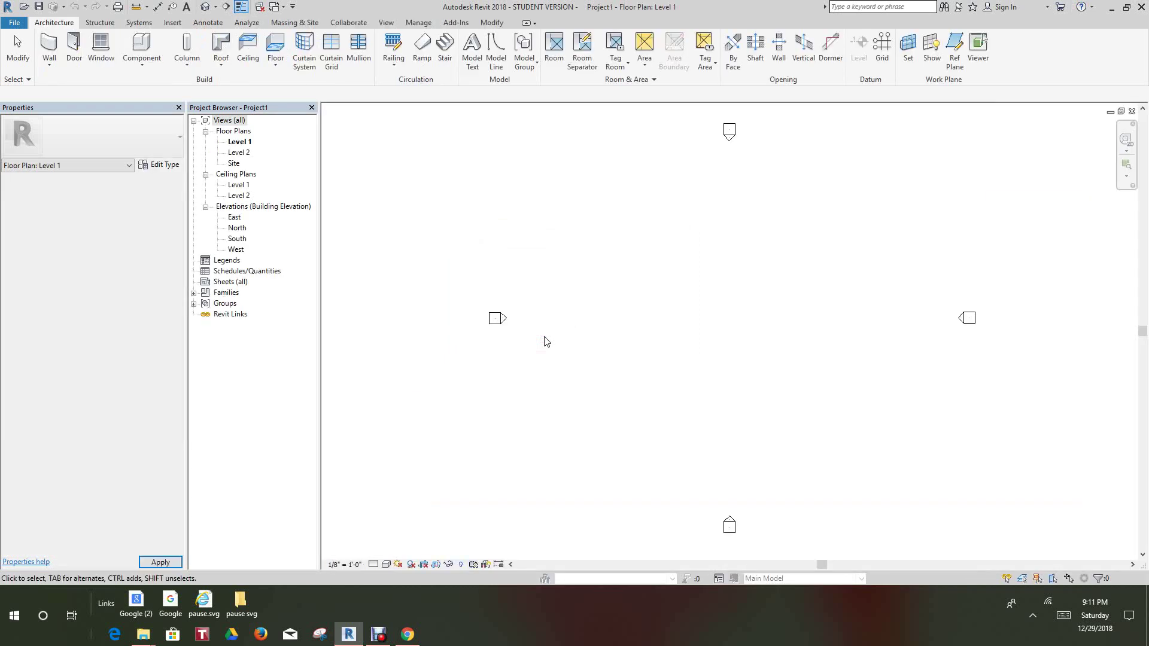
Tile the open views with WT, zoom all with ZA, and activate the family's 3D view.
{"action": "scroll", "coordinate": [574, 251], "scroll_direction": "down", "scroll_amount": 1}
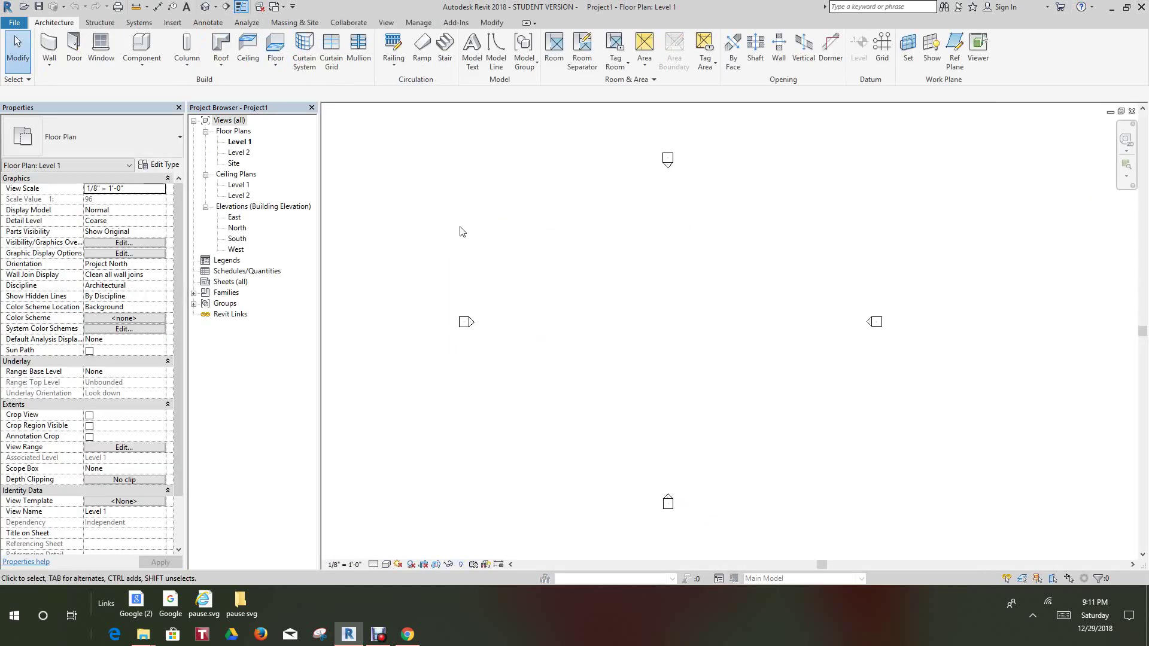
{"action": "key", "text": "w"}
{"action": "key", "text": "t"}
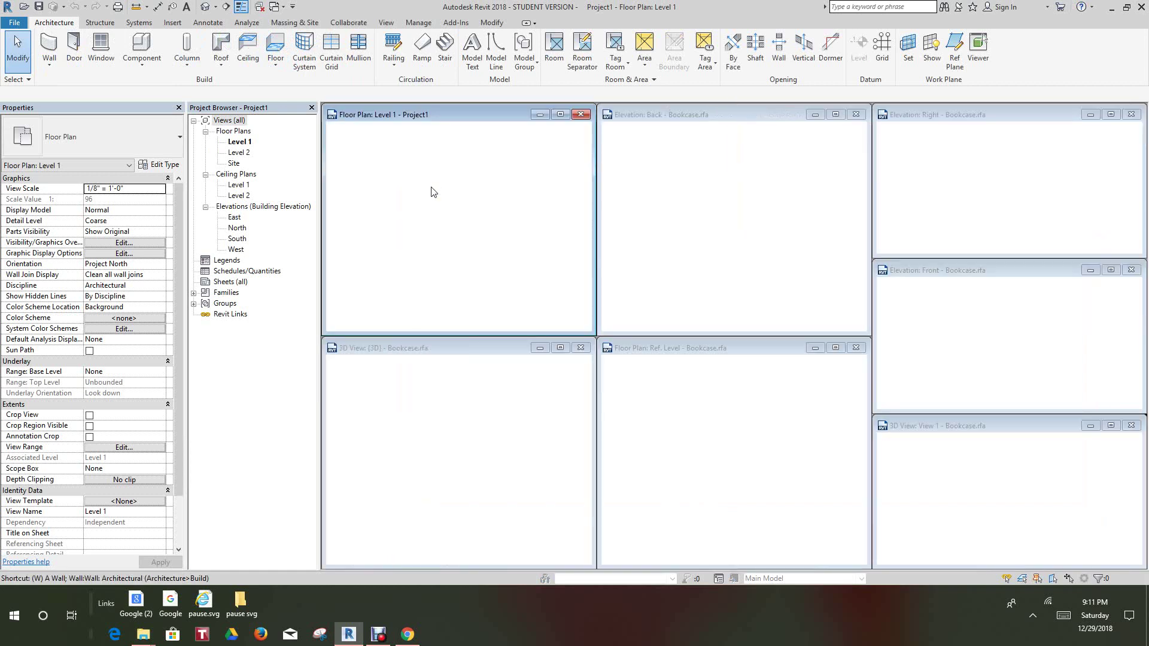
{"action": "key", "text": "z"}
{"action": "key", "text": "a"}
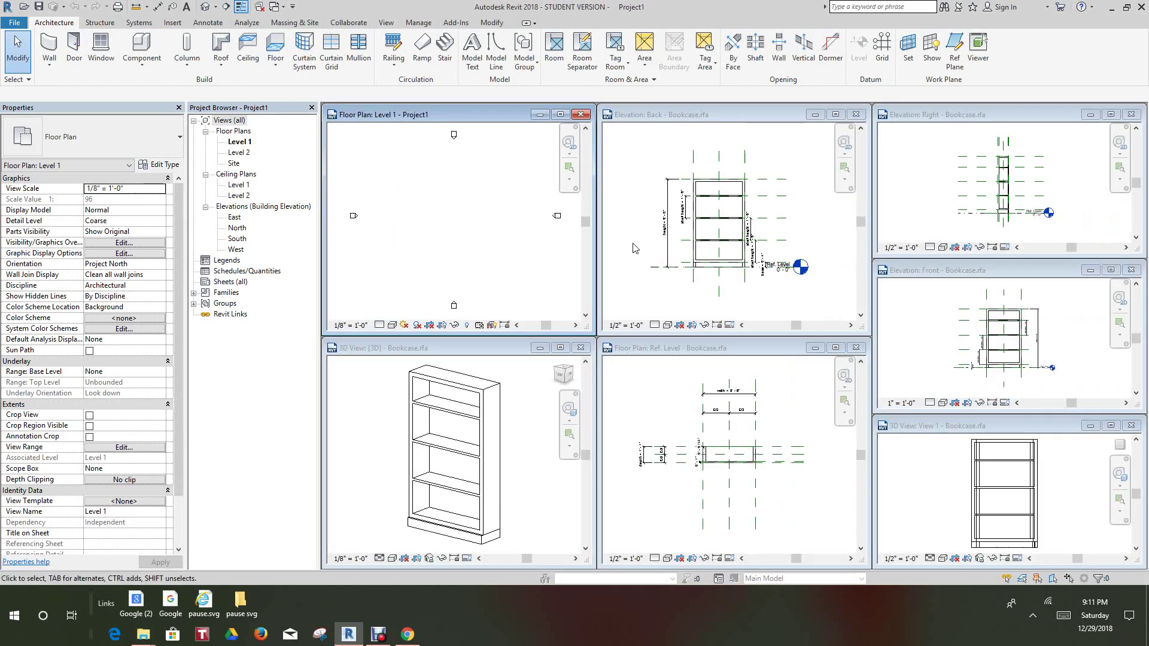
{"action": "scroll", "coordinate": [473, 238], "scroll_direction": "down", "scroll_amount": 1}
{"action": "scroll", "coordinate": [518, 394], "scroll_direction": "up", "scroll_amount": 3}
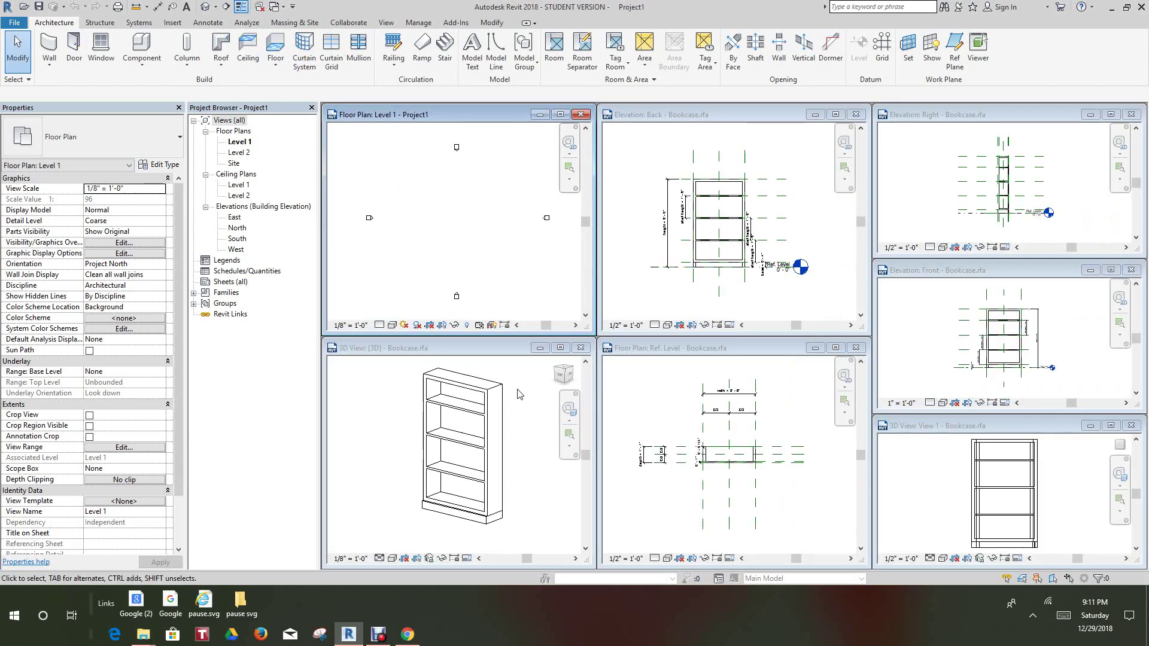
{"action": "left_click", "coordinate": [518, 395]}
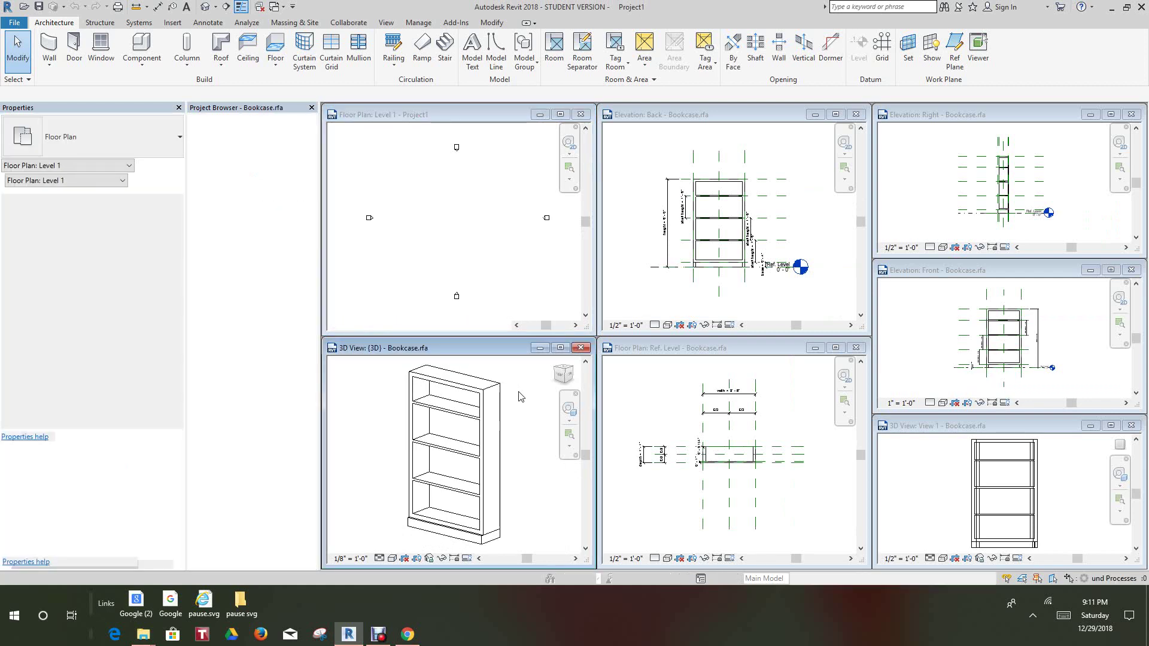
{"action": "key", "text": "j"}
{"action": "key", "text": "g"}
{"action": "scroll", "coordinate": [520, 405], "scroll_direction": "up", "scroll_amount": 2}
{"action": "scroll", "coordinate": [519, 401], "scroll_direction": "down", "scroll_amount": 3}
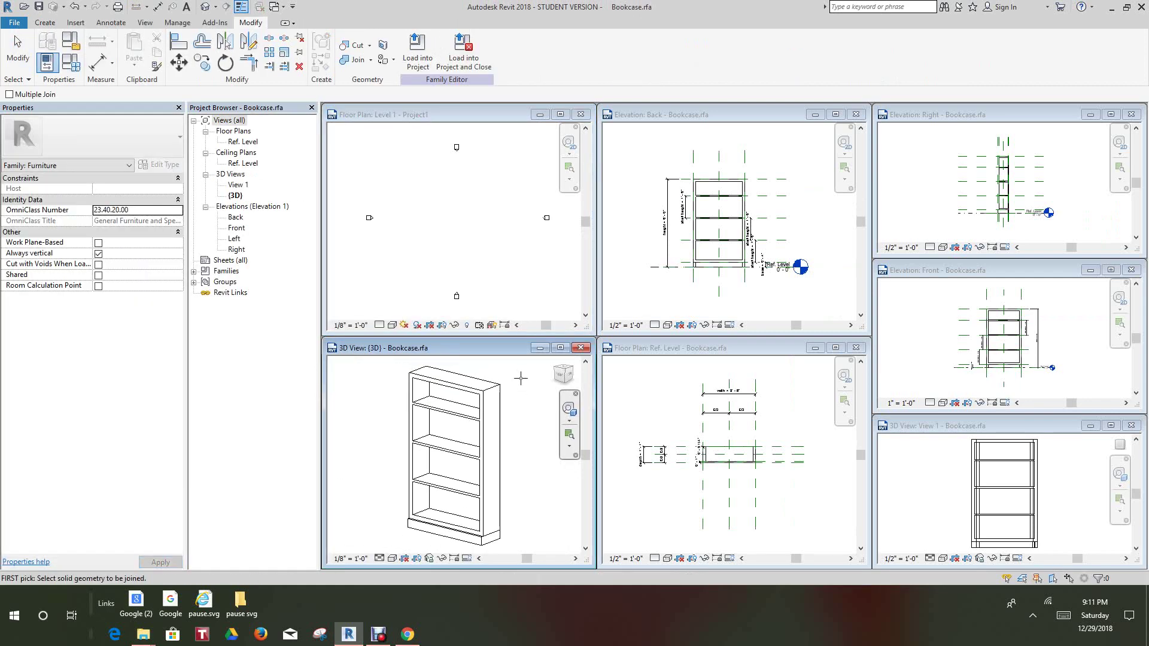
Load the bookcase family into Project1, end placement, and select it in the maximized Level 1 plan.
{"action": "left_click", "coordinate": [416, 55]}
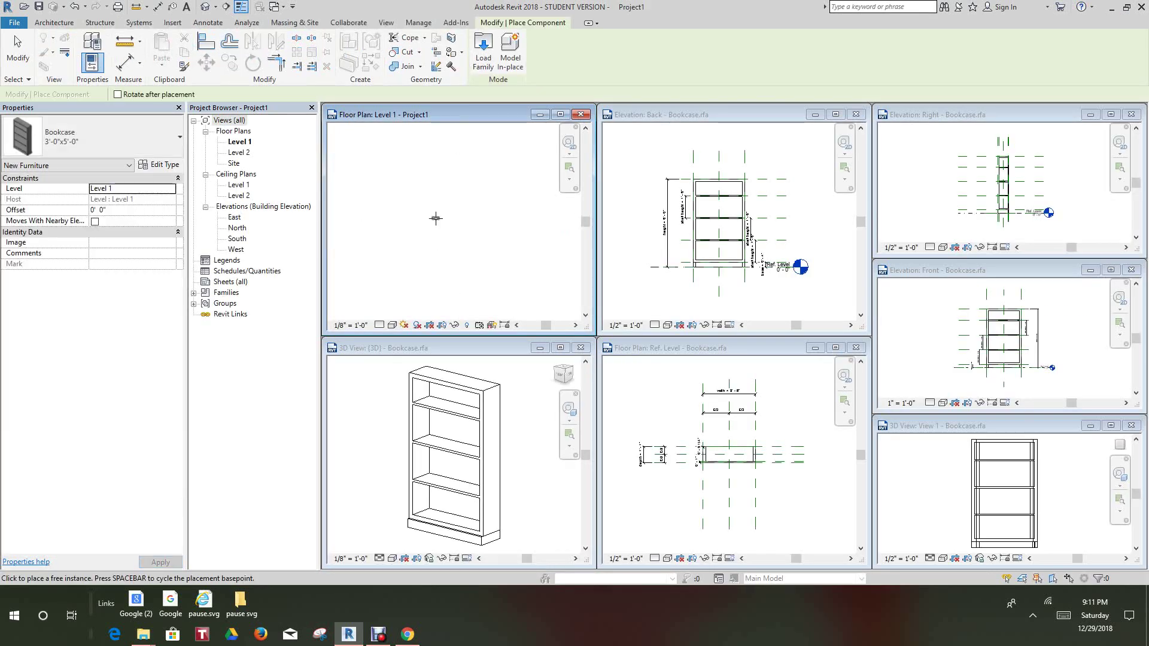
{"action": "right_click", "coordinate": [436, 218]}
{"action": "left_click", "coordinate": [464, 226]}
{"action": "right_click", "coordinate": [499, 196]}
{"action": "left_click", "coordinate": [530, 203]}
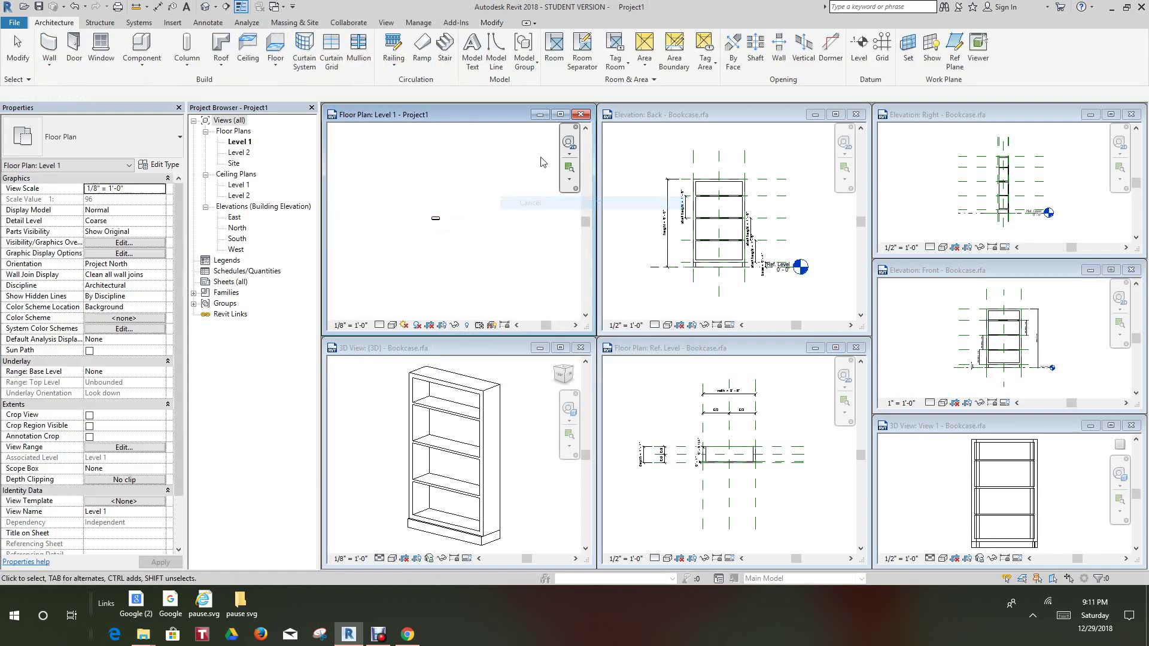
{"action": "left_click", "coordinate": [560, 115]}
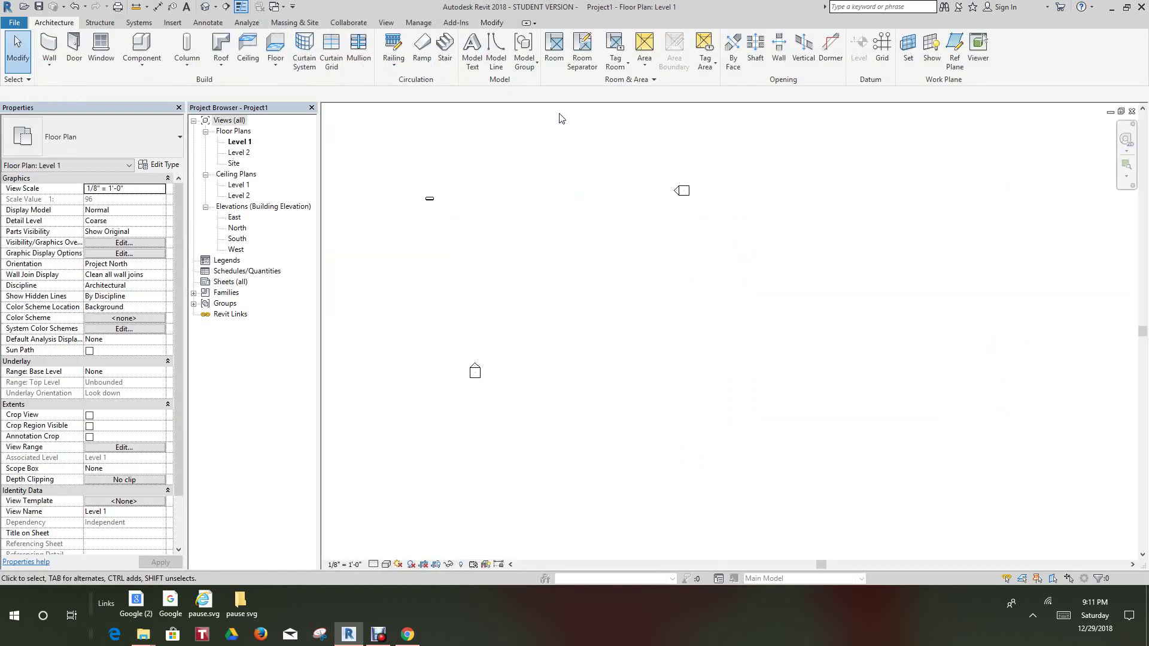
{"action": "scroll", "coordinate": [661, 317], "scroll_direction": "up", "scroll_amount": 5}
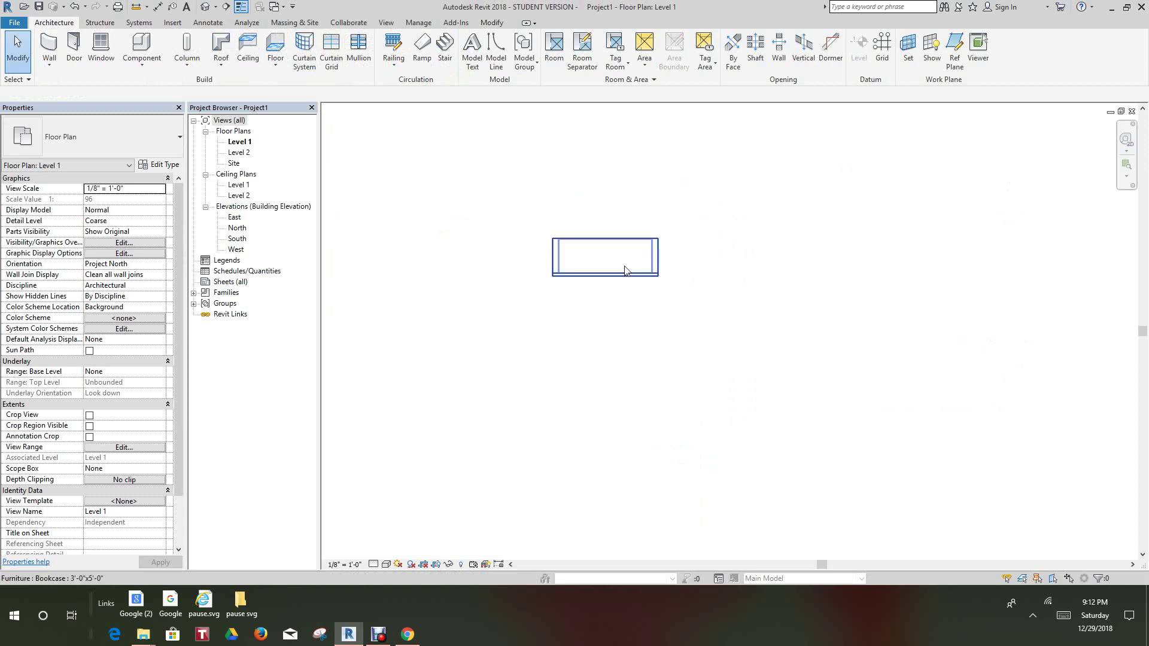
{"action": "left_click", "coordinate": [625, 270]}
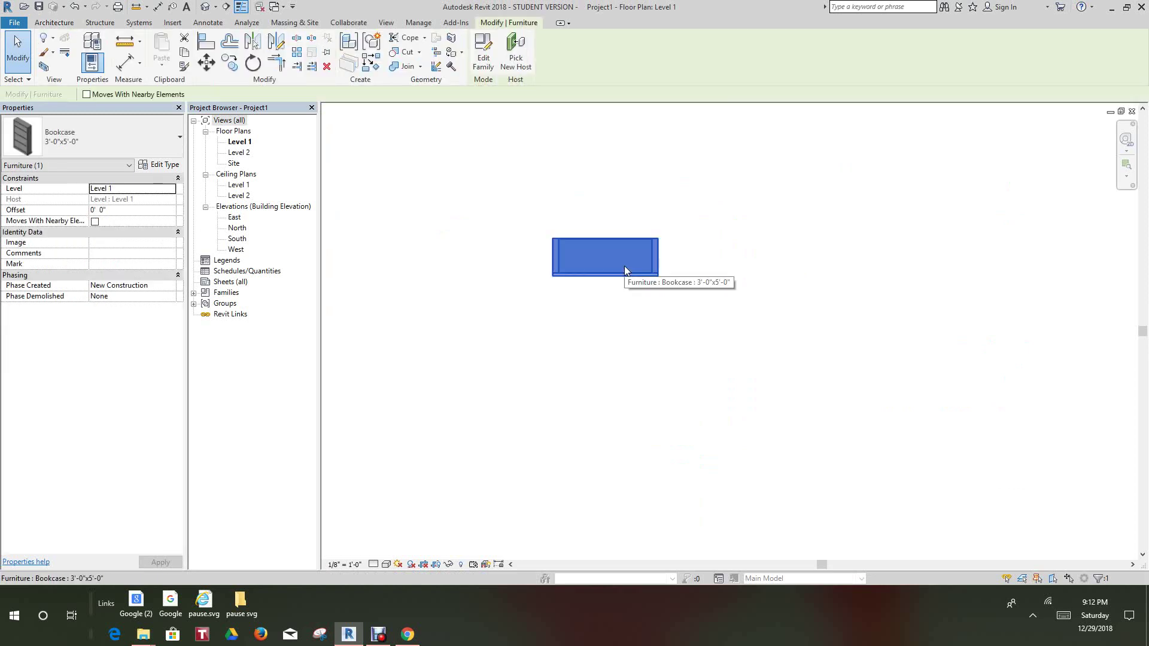
Switch to the default 3D view and confirm the bookcase is the 3'-0"x5'-0" type.
{"action": "scroll", "coordinate": [627, 281], "scroll_direction": "down", "scroll_amount": 2}
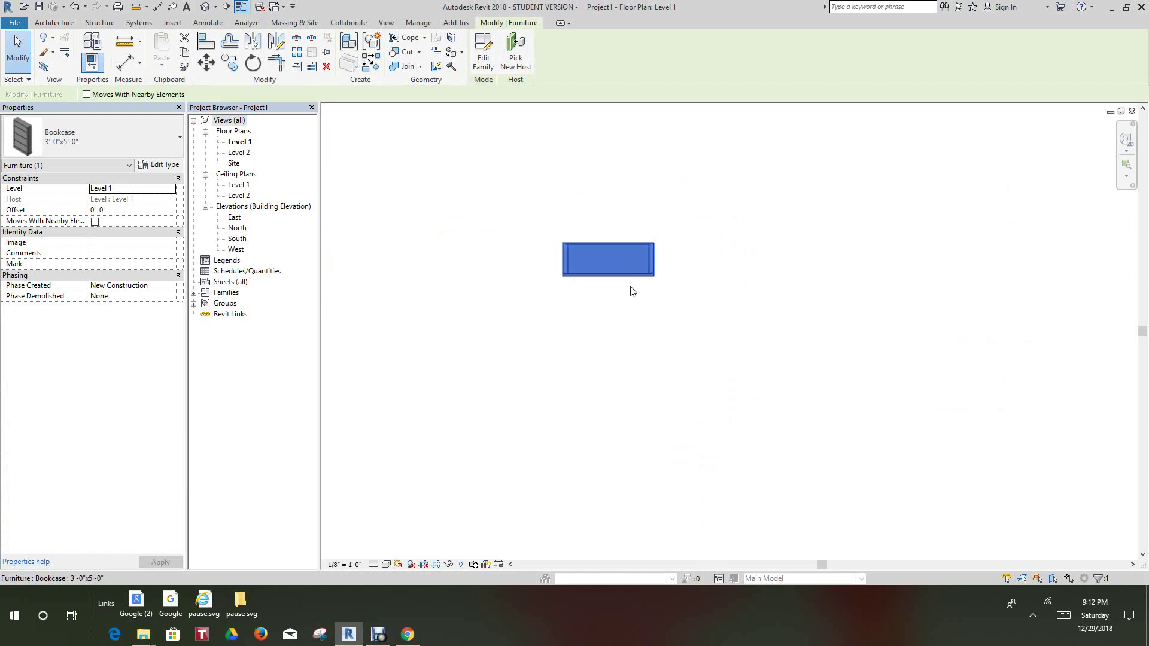
{"action": "left_click", "coordinate": [641, 339]}
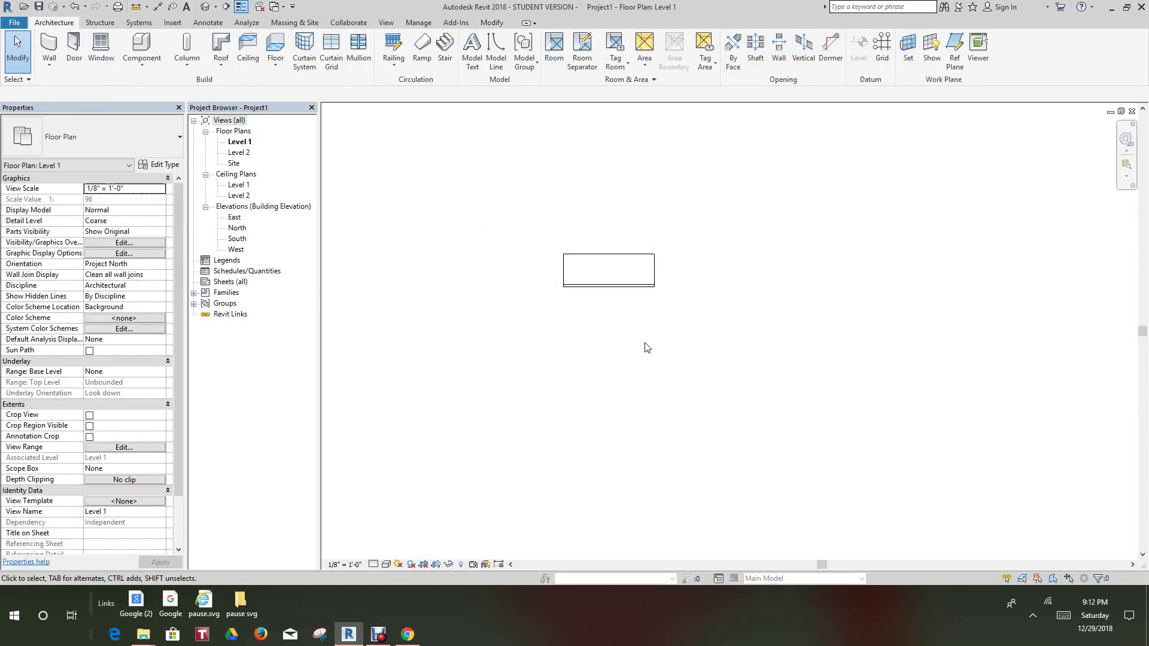
{"action": "left_click", "coordinate": [206, 8]}
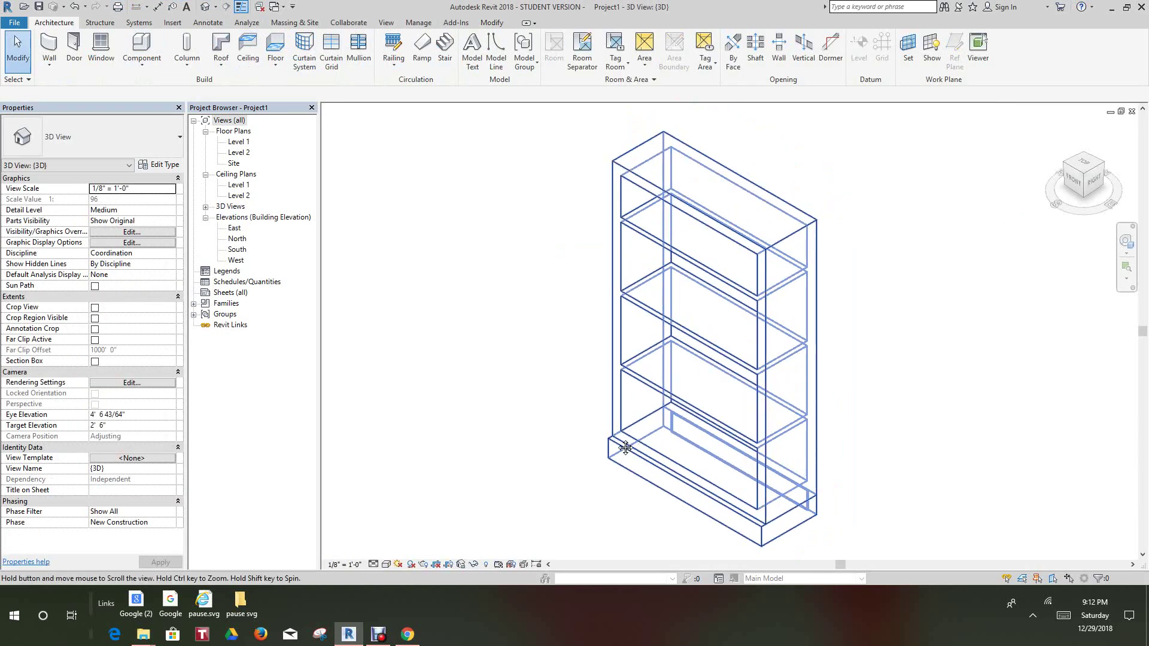
{"action": "scroll", "coordinate": [458, 412], "scroll_direction": "down", "scroll_amount": 3}
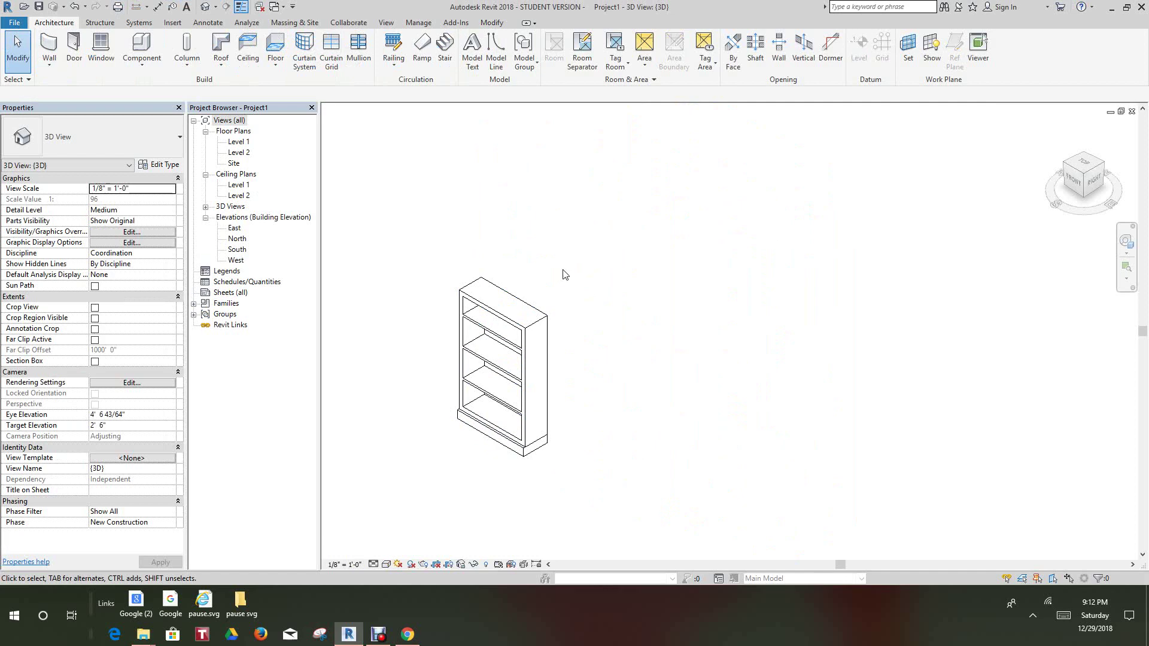
{"action": "left_click", "coordinate": [527, 317]}
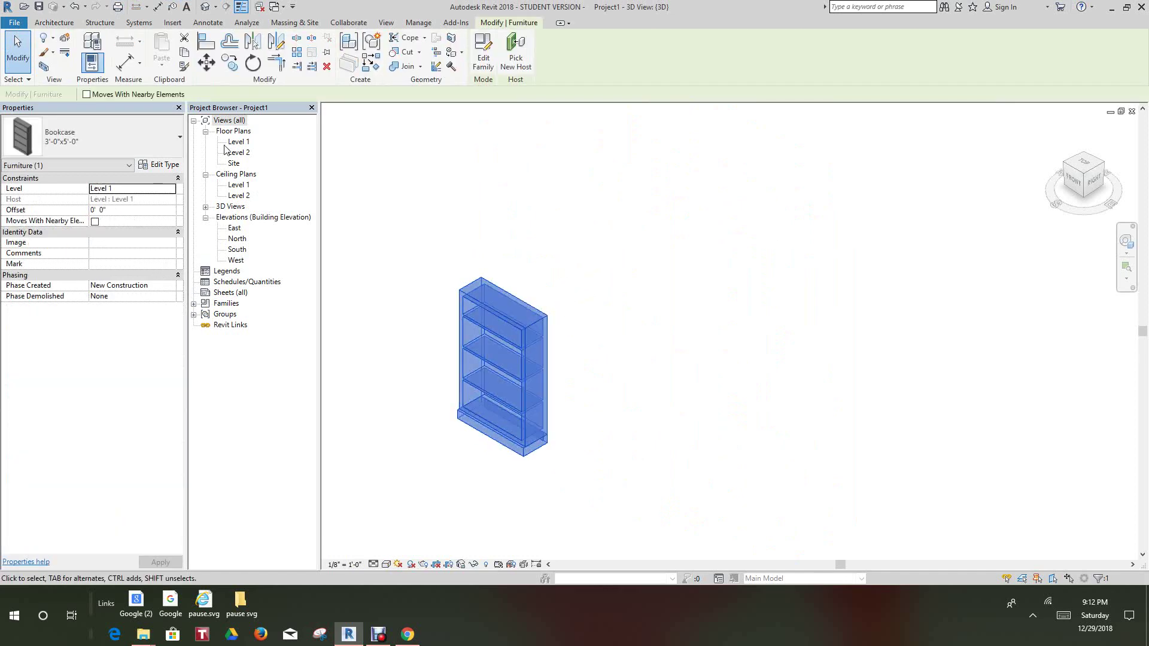
{"action": "left_click", "coordinate": [180, 140]}
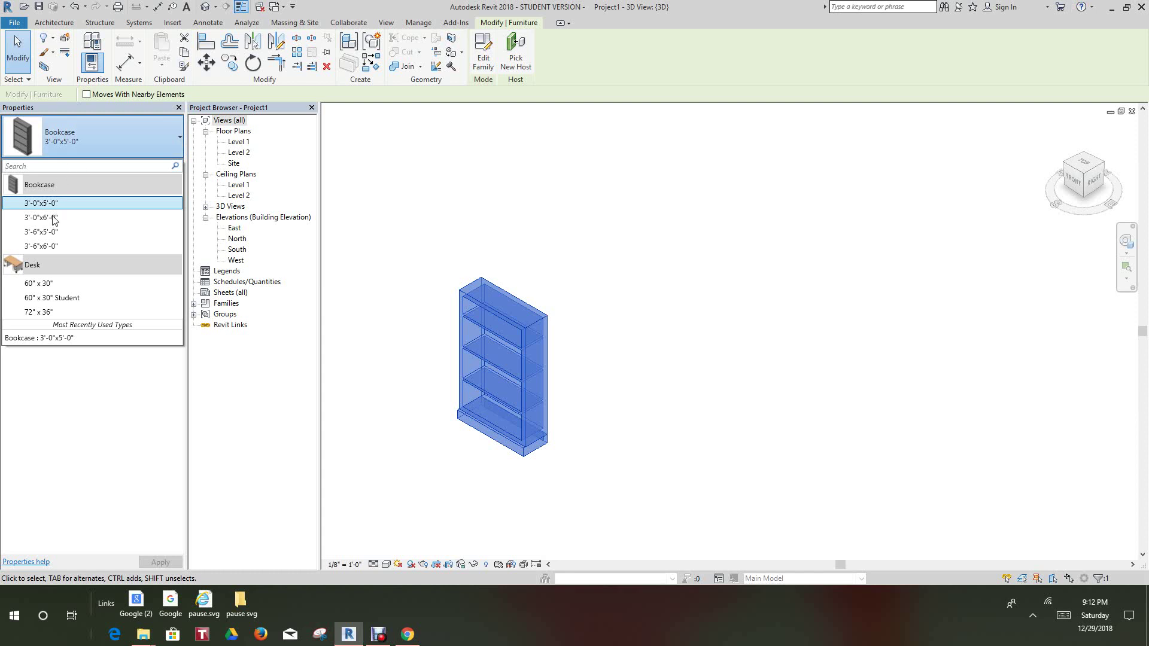
{"action": "left_click", "coordinate": [432, 199]}
{"action": "scroll", "coordinate": [502, 258], "scroll_direction": "down", "scroll_amount": 1}
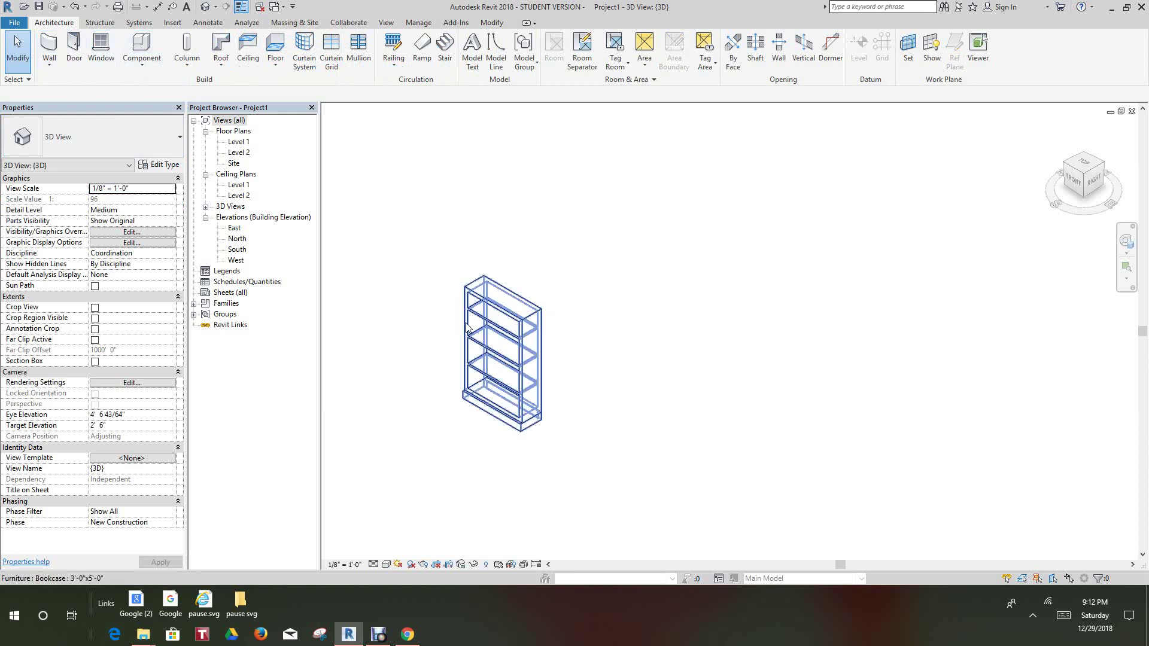
Open the Load Family dialog and close it without loading anything.
{"action": "left_click", "coordinate": [167, 24]}
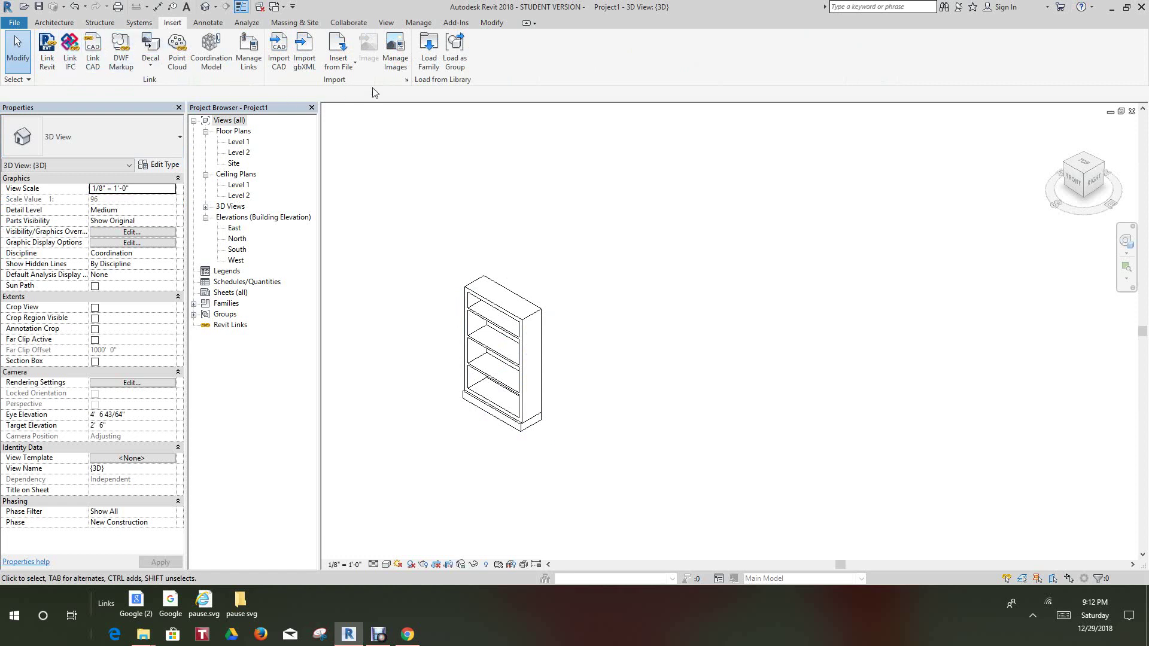
{"action": "left_click", "coordinate": [428, 51]}
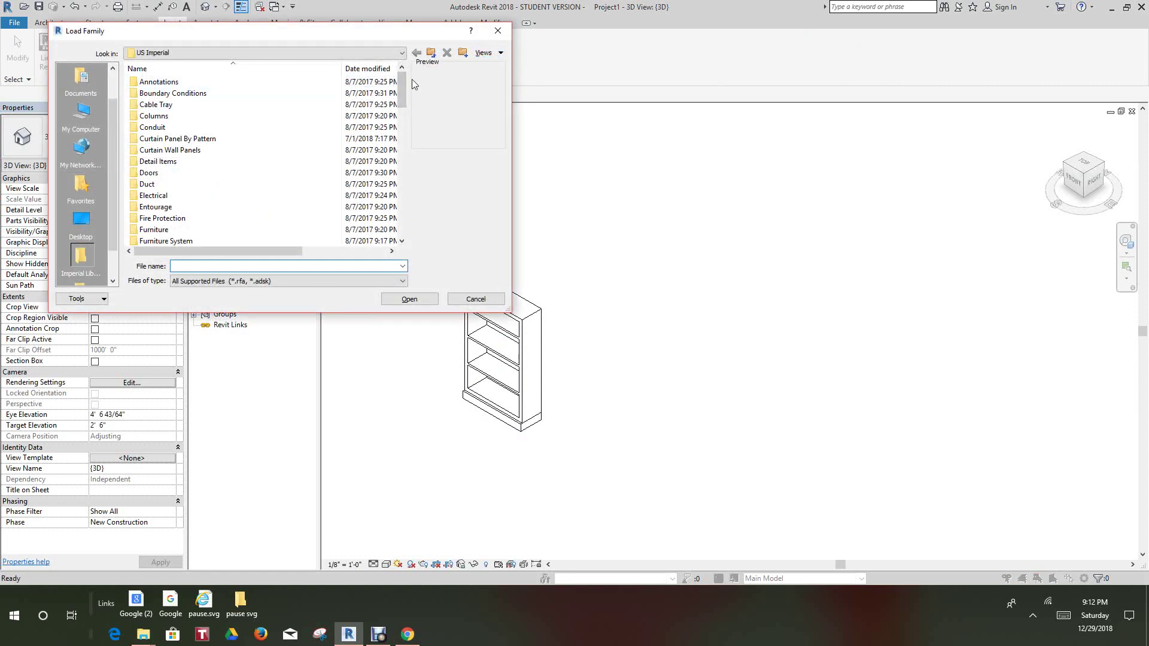
{"action": "left_click", "coordinate": [498, 30]}
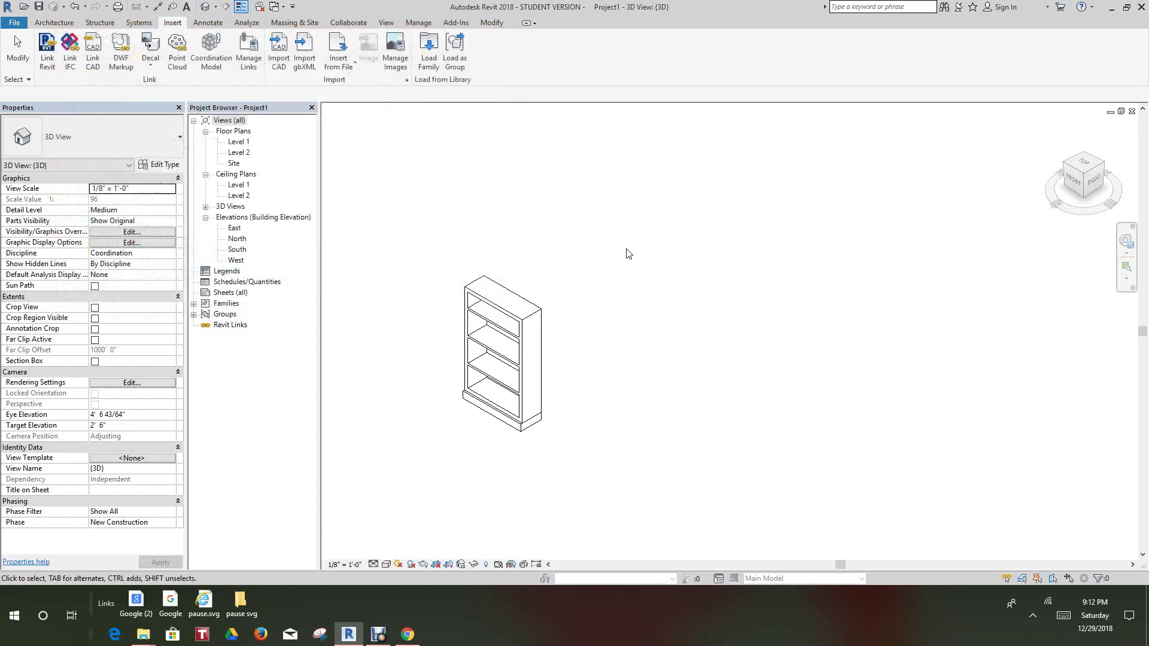
{"action": "scroll", "coordinate": [546, 318], "scroll_direction": "up", "scroll_amount": 2}
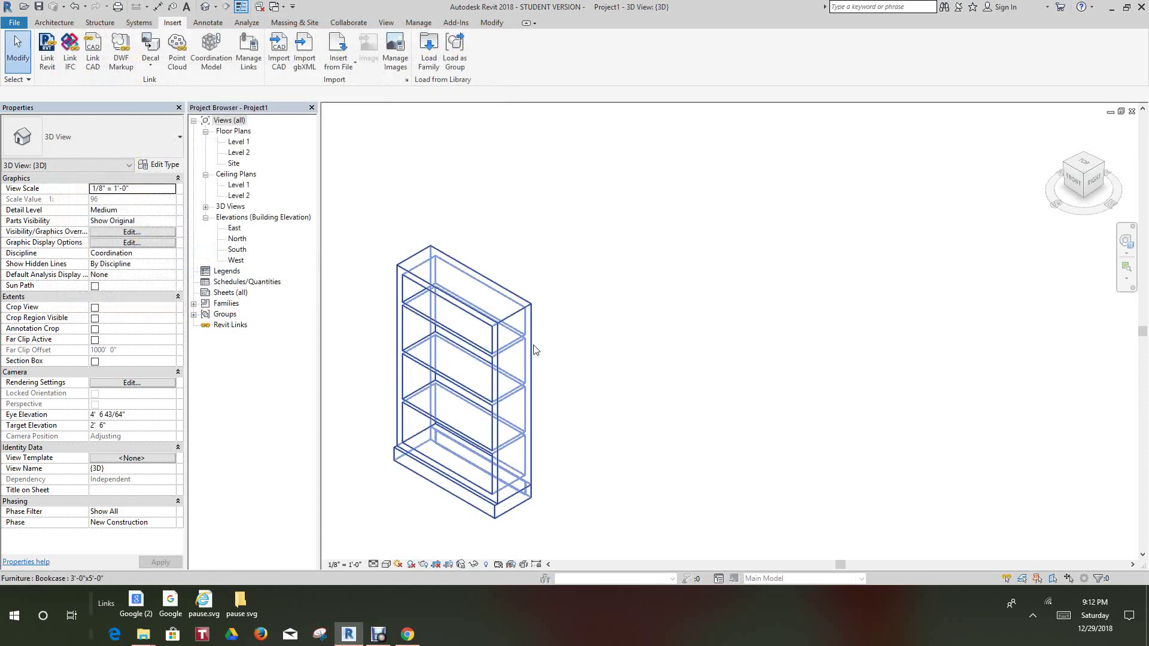
{"action": "scroll", "coordinate": [553, 357], "scroll_direction": "down", "scroll_amount": 3}
Copy the bookcase to its right and change the copy to the 3'-0"x6'-0" type.
{"action": "left_click", "coordinate": [532, 375]}
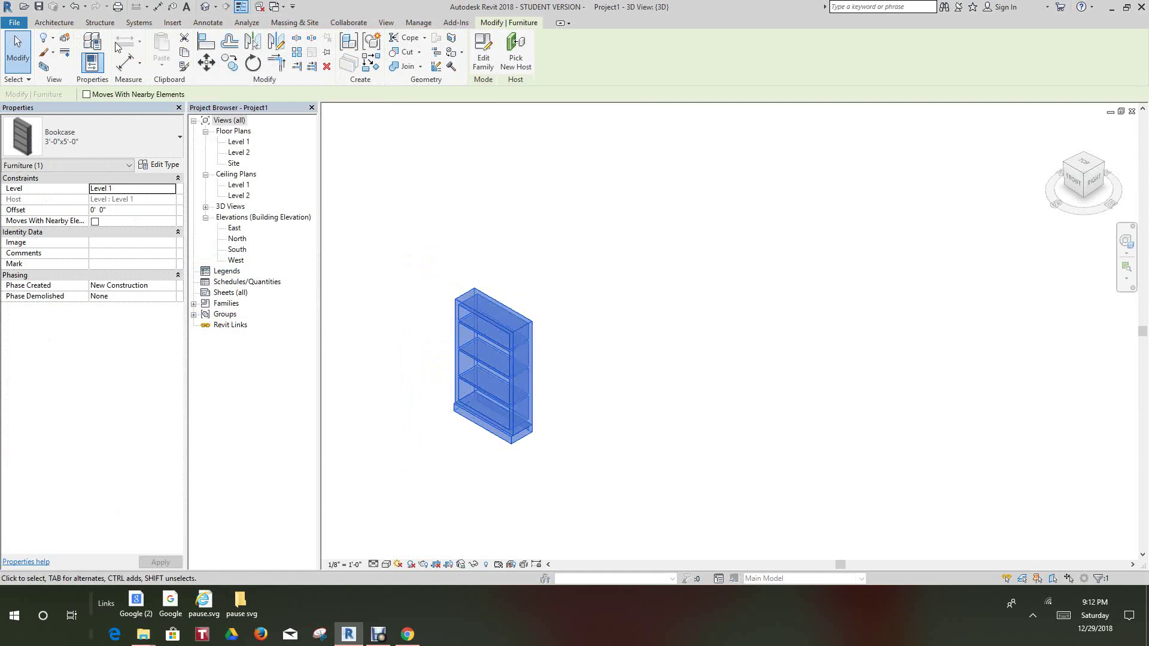
{"action": "left_click", "coordinate": [230, 63]}
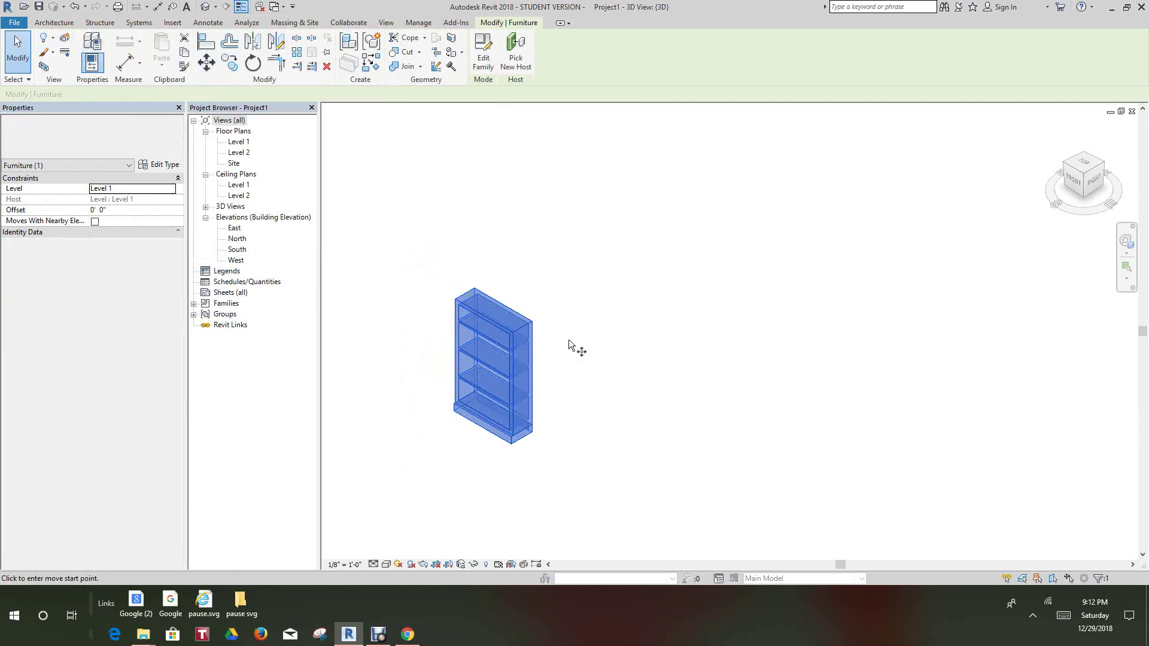
{"action": "left_click", "coordinate": [575, 347]}
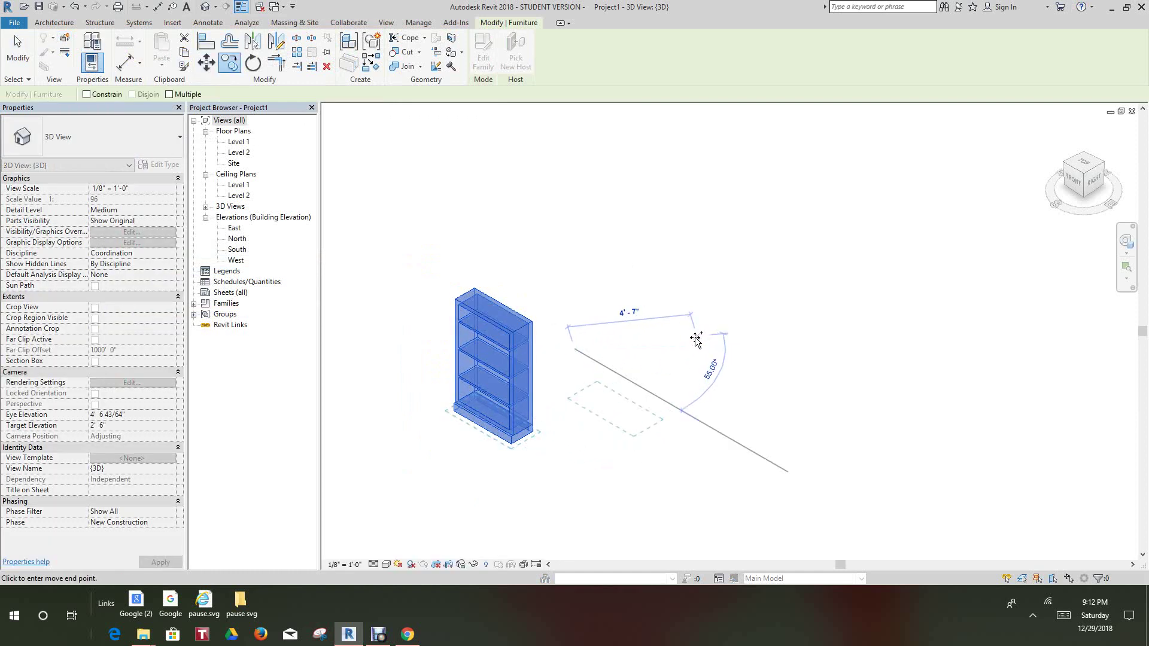
{"action": "left_click", "coordinate": [686, 338]}
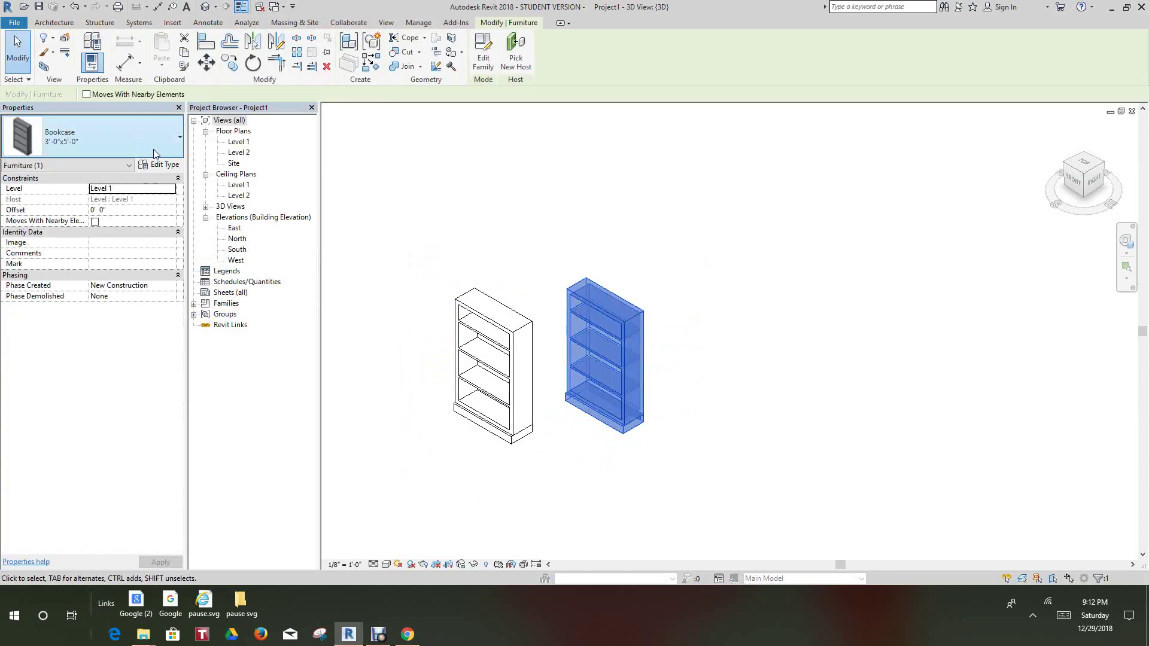
{"action": "left_click", "coordinate": [180, 140]}
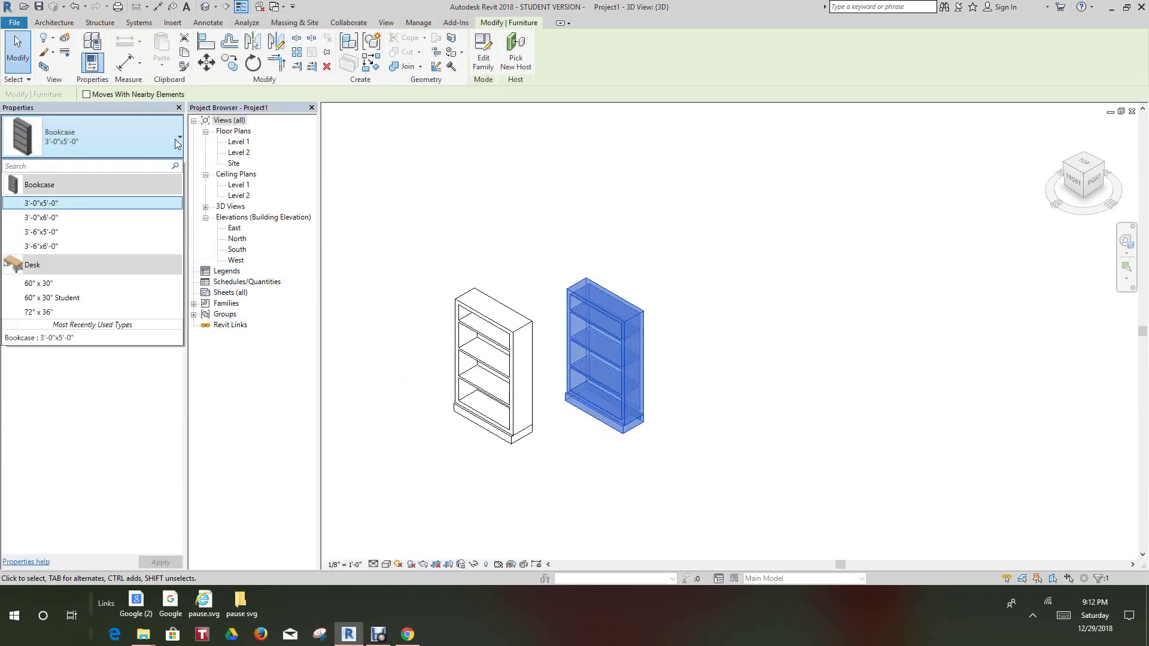
{"action": "left_click", "coordinate": [41, 218]}
{"action": "left_click", "coordinate": [639, 237]}
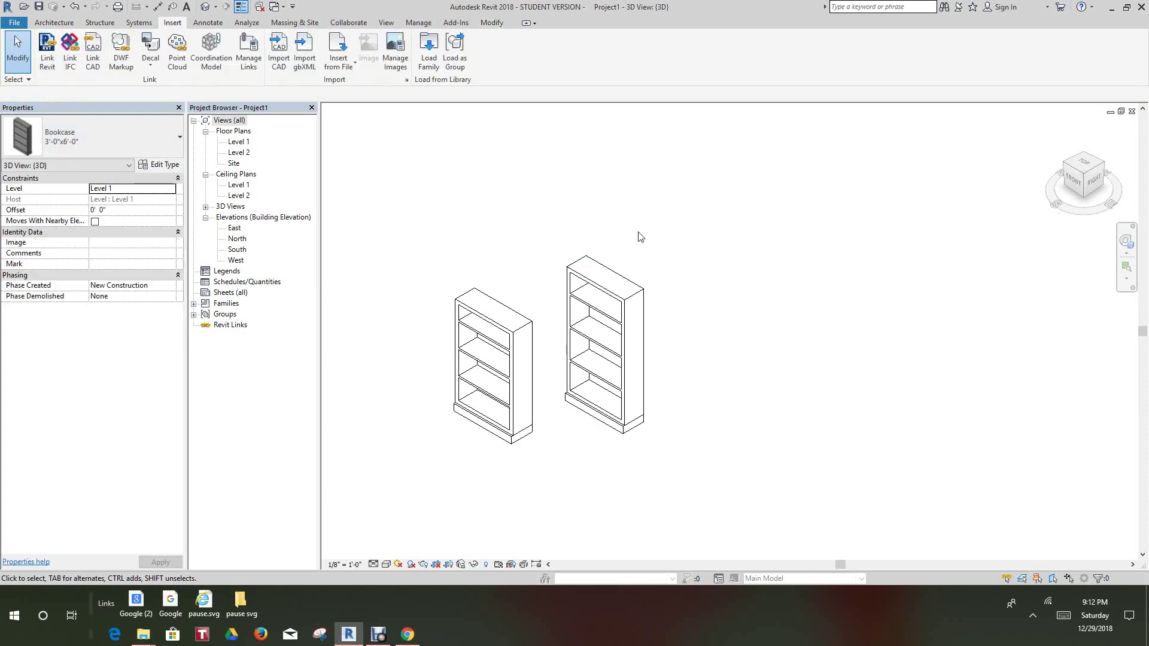
{"action": "scroll", "coordinate": [647, 340], "scroll_direction": "down", "scroll_amount": 2}
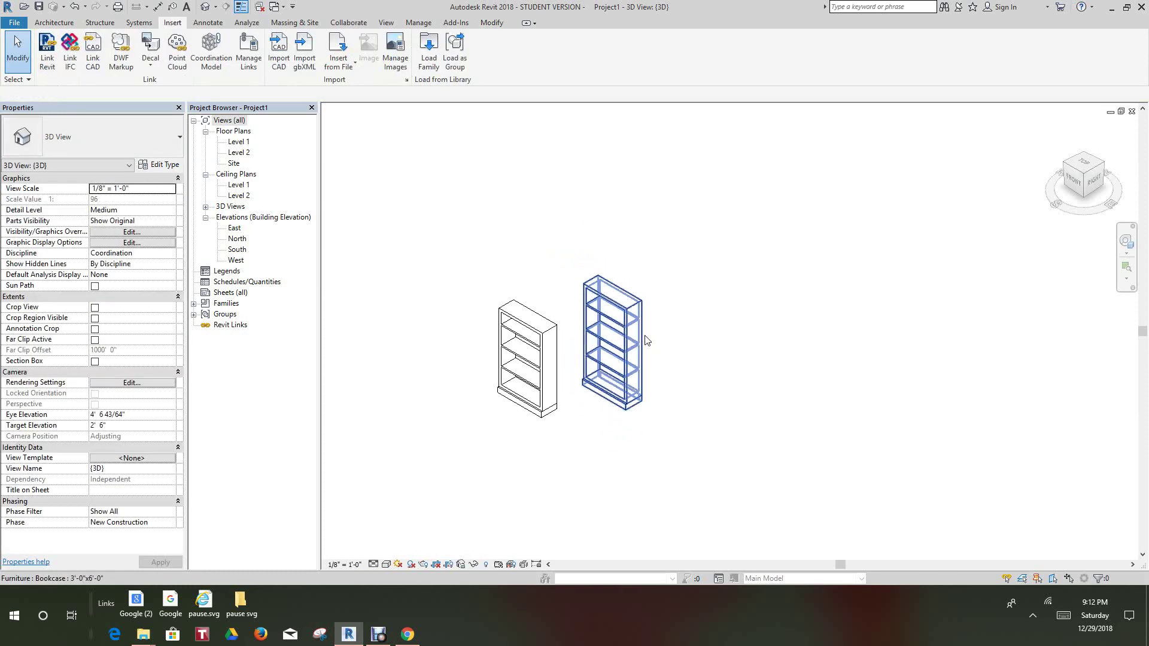
{"action": "scroll", "coordinate": [646, 341], "scroll_direction": "up", "scroll_amount": 3}
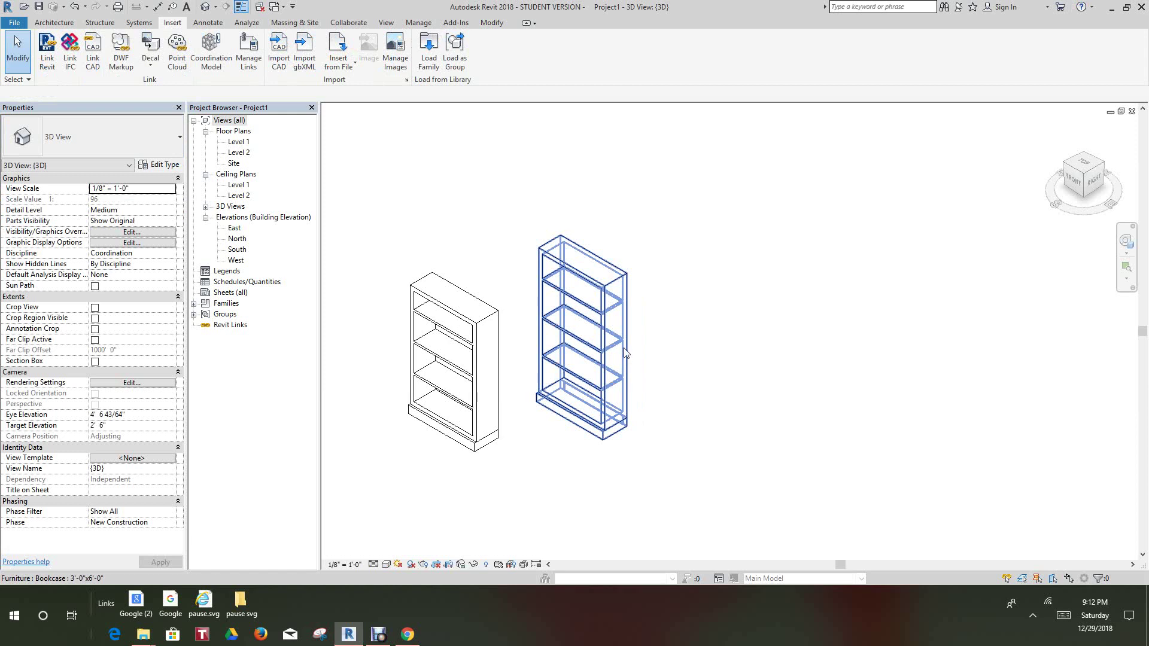
{"action": "scroll", "coordinate": [625, 353], "scroll_direction": "down", "scroll_amount": 2}
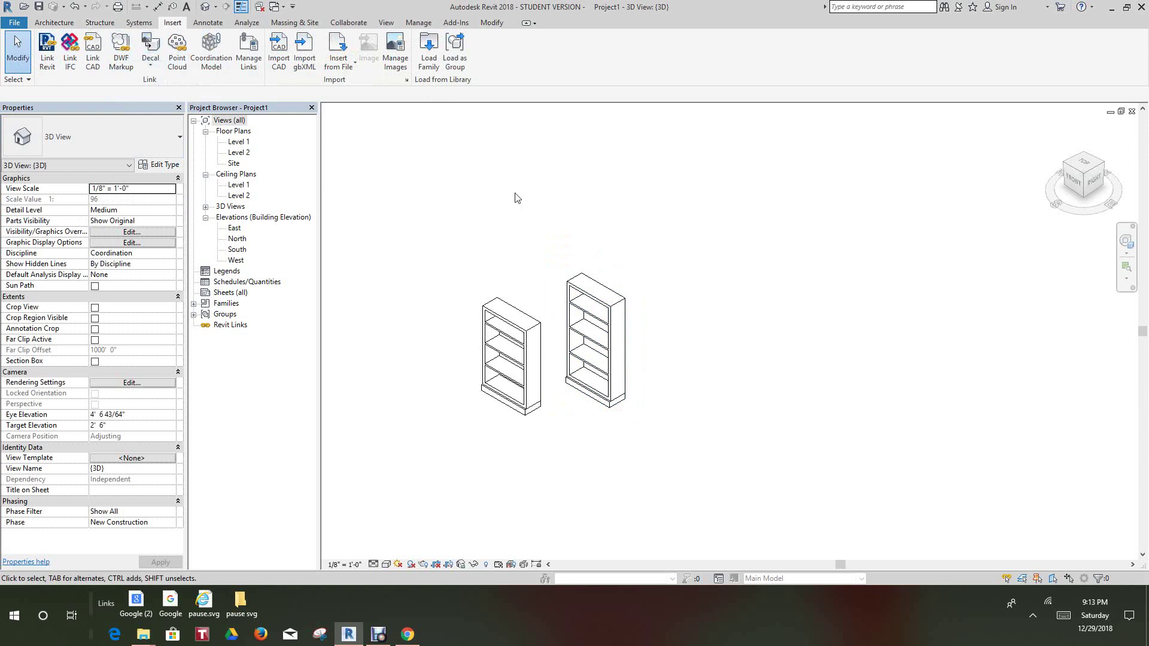
{"action": "middle_click_drag", "start_coordinate": [534, 218], "coordinate": [463, 176]}
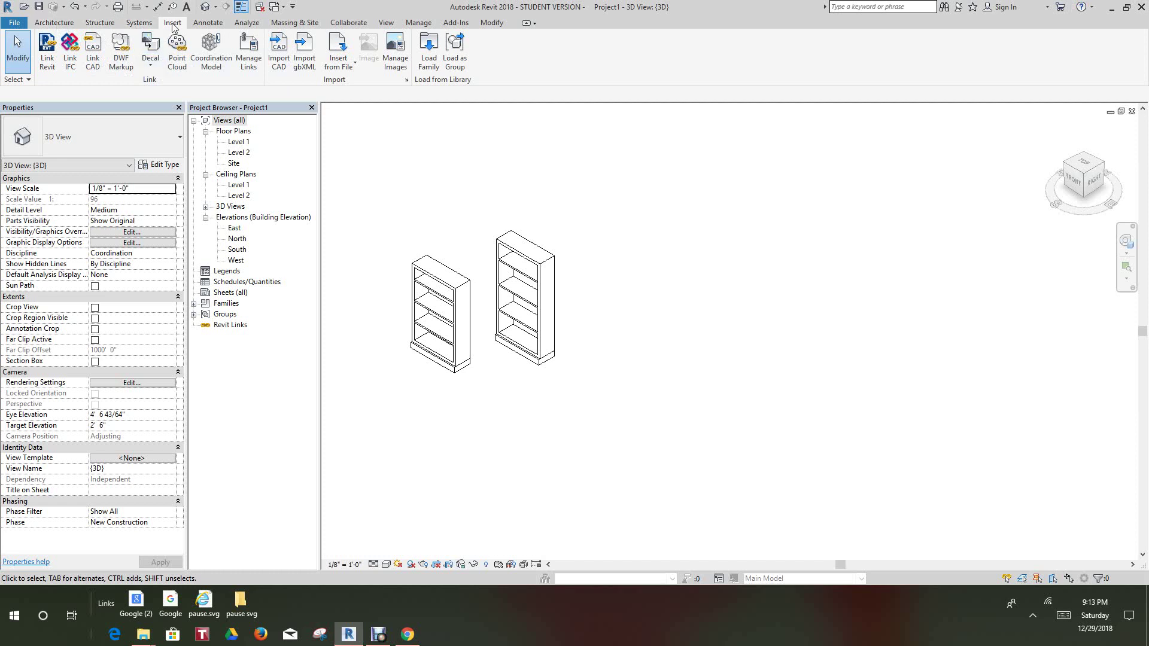
Load Bookcase.rfa from the Desktop, overwriting the existing family version.
{"action": "left_click", "coordinate": [426, 52]}
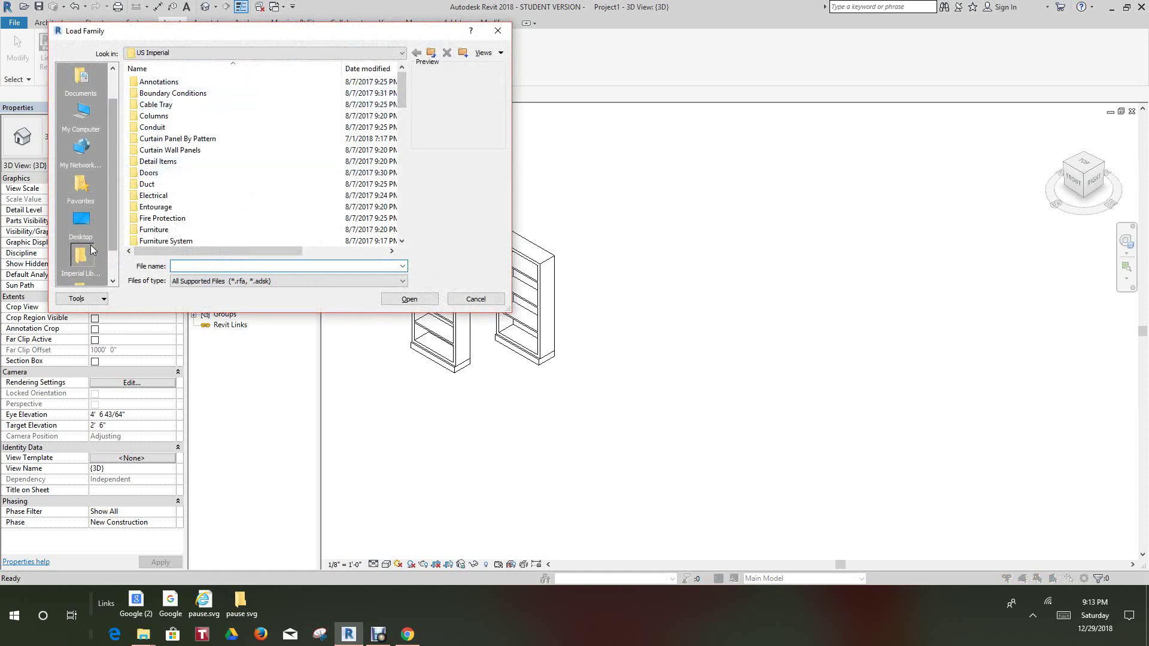
{"action": "left_click", "coordinate": [79, 223]}
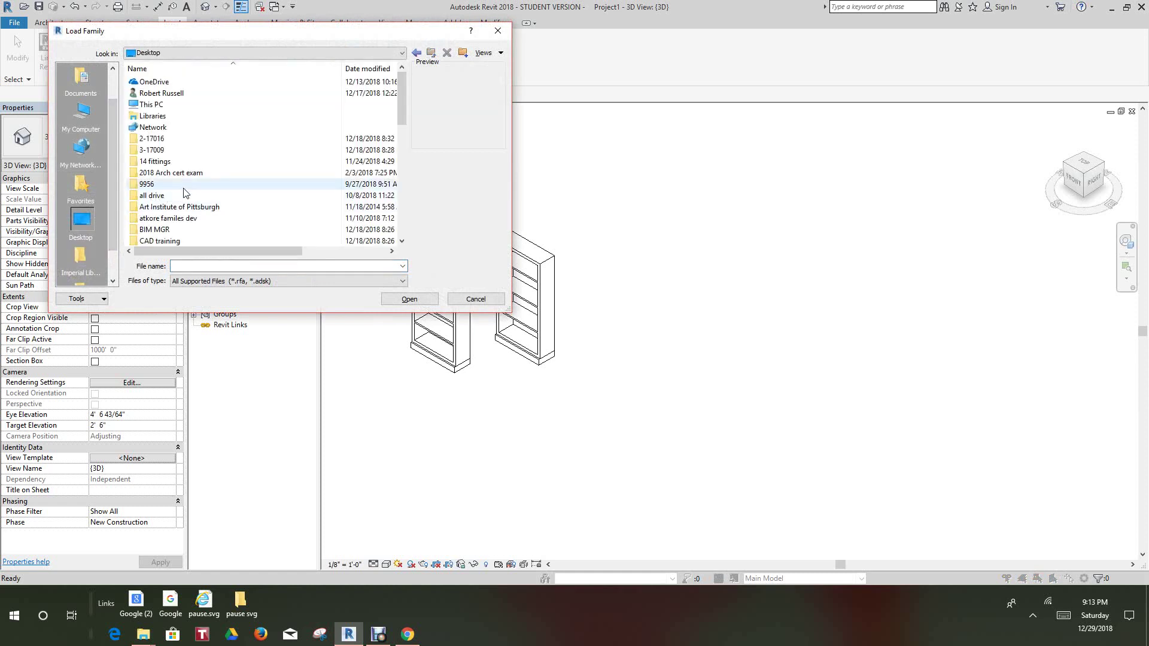
{"action": "scroll", "coordinate": [186, 192], "scroll_direction": "down", "scroll_amount": 2}
{"action": "scroll", "coordinate": [184, 193], "scroll_direction": "down", "scroll_amount": 5}
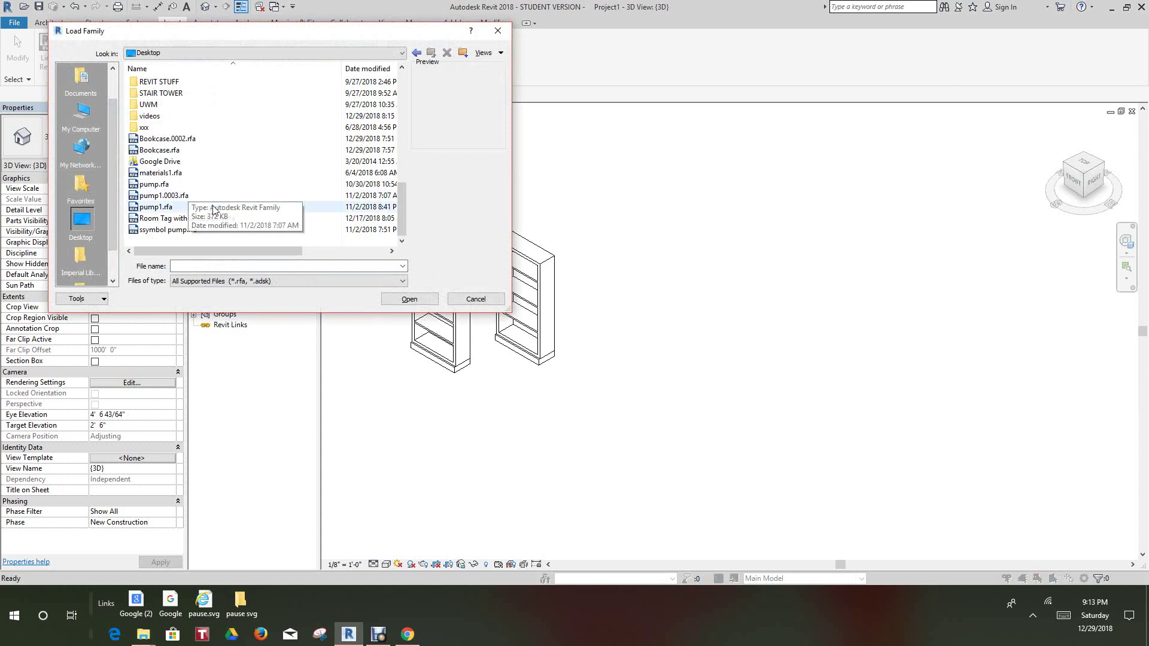
{"action": "left_click", "coordinate": [160, 149]}
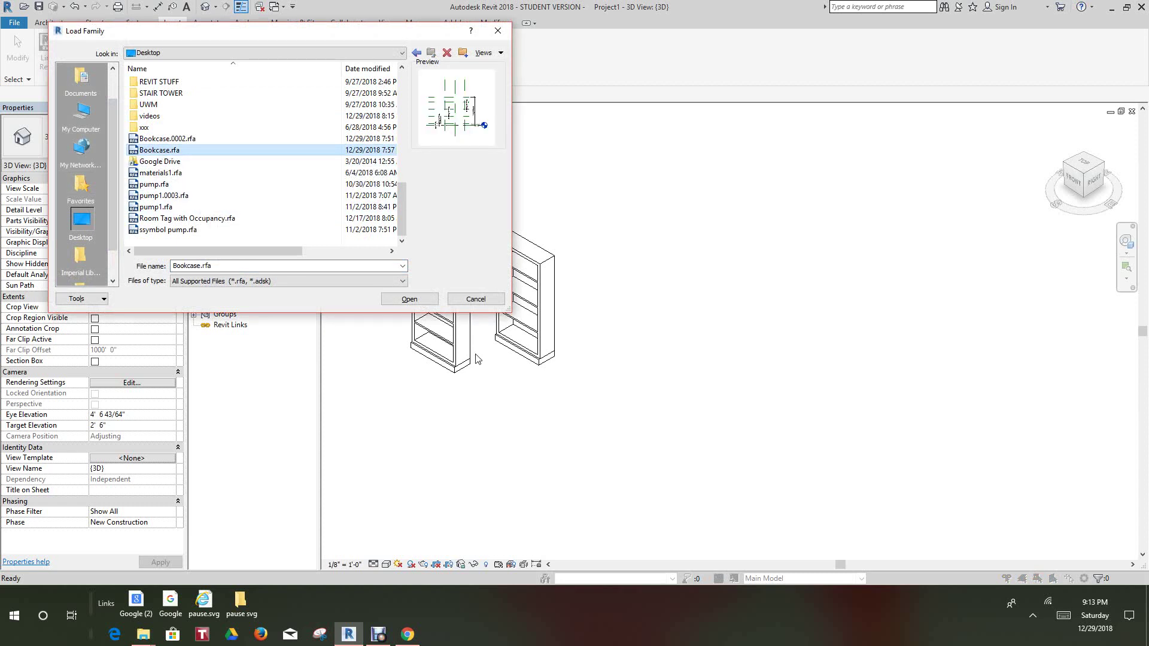
{"action": "left_click", "coordinate": [411, 300]}
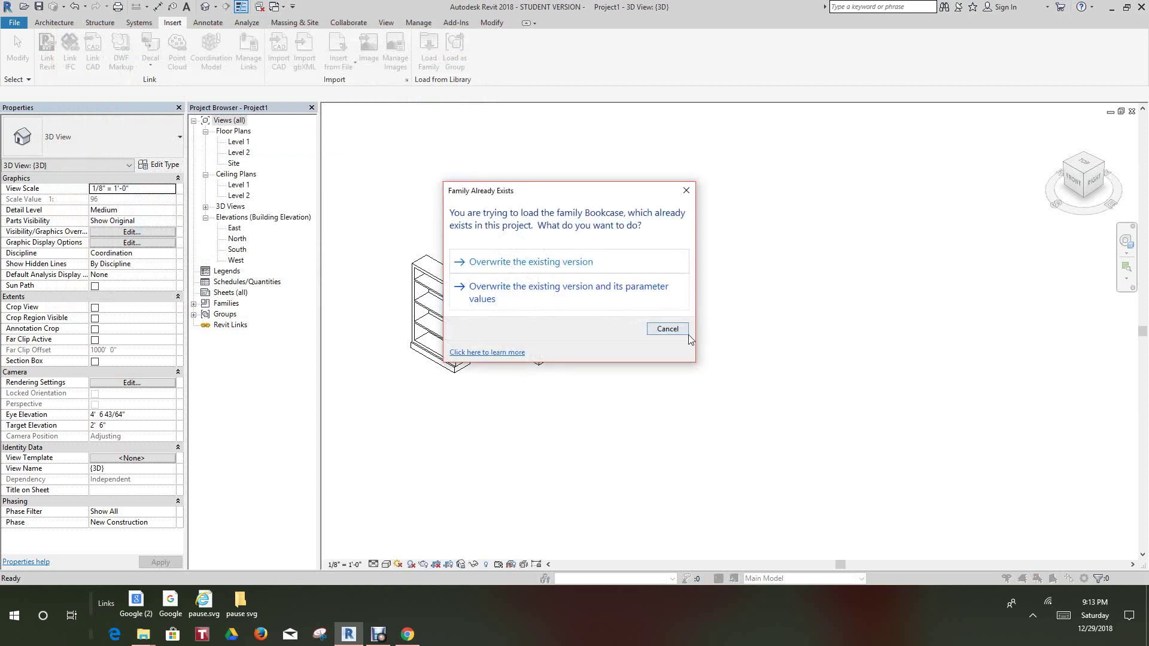
{"action": "left_click", "coordinate": [551, 264]}
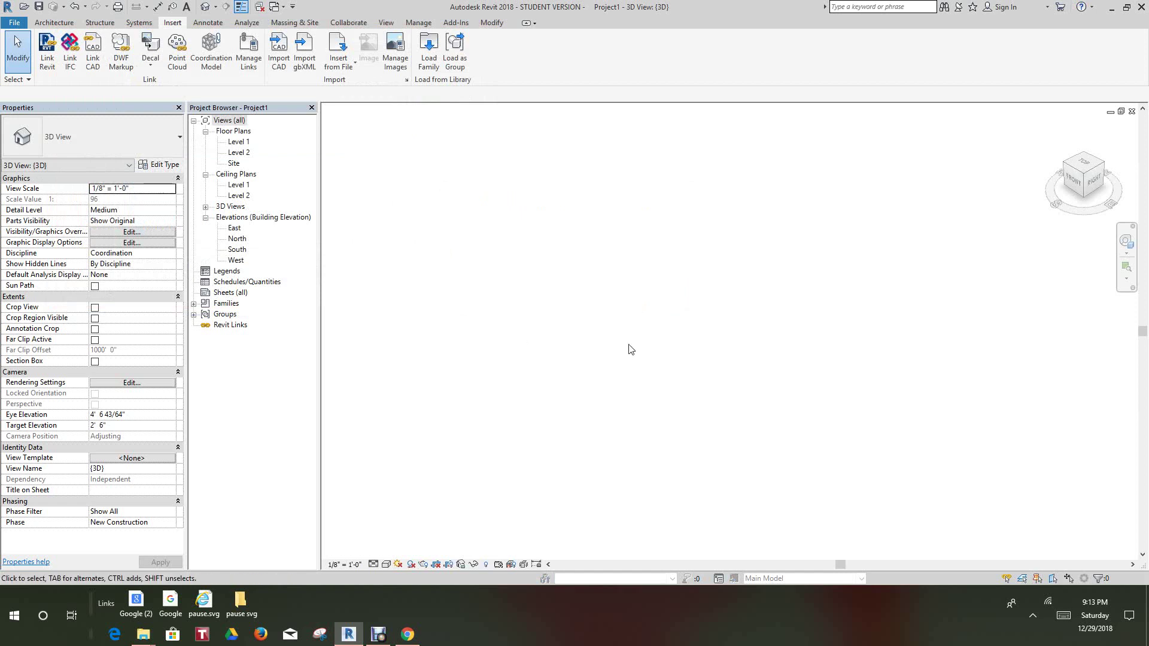
Pan around the empty Project1 3D view.
{"action": "middle_click_drag", "start_coordinate": [632, 349], "coordinate": [638, 360]}
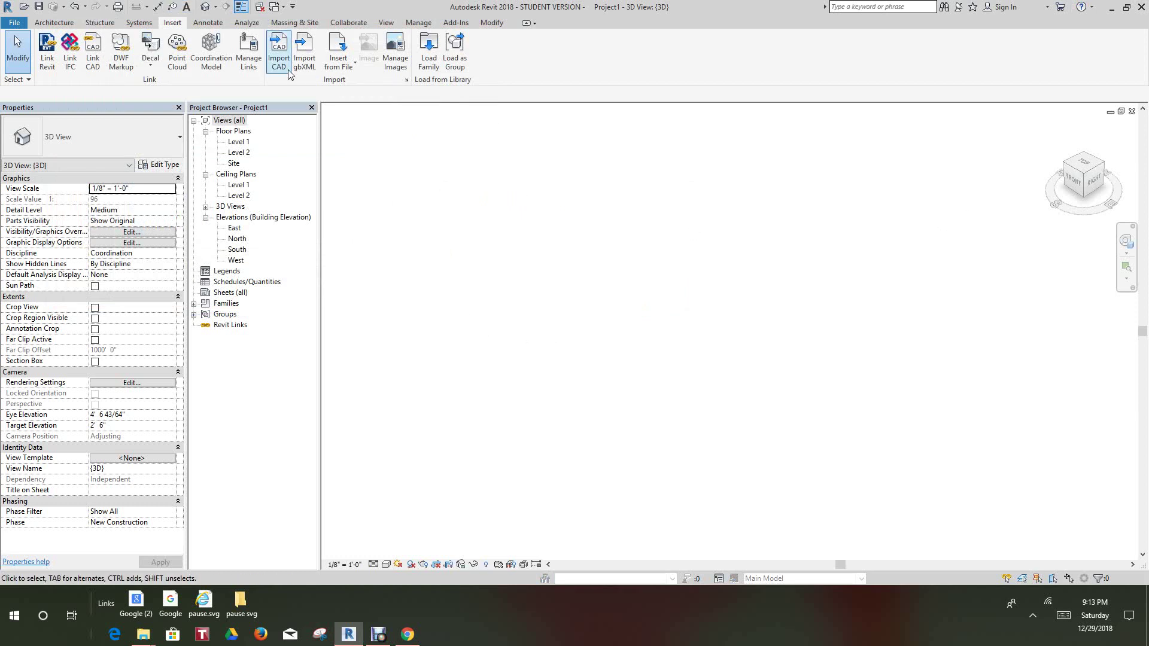
{"action": "middle_click_drag", "start_coordinate": [479, 265], "coordinate": [493, 292]}
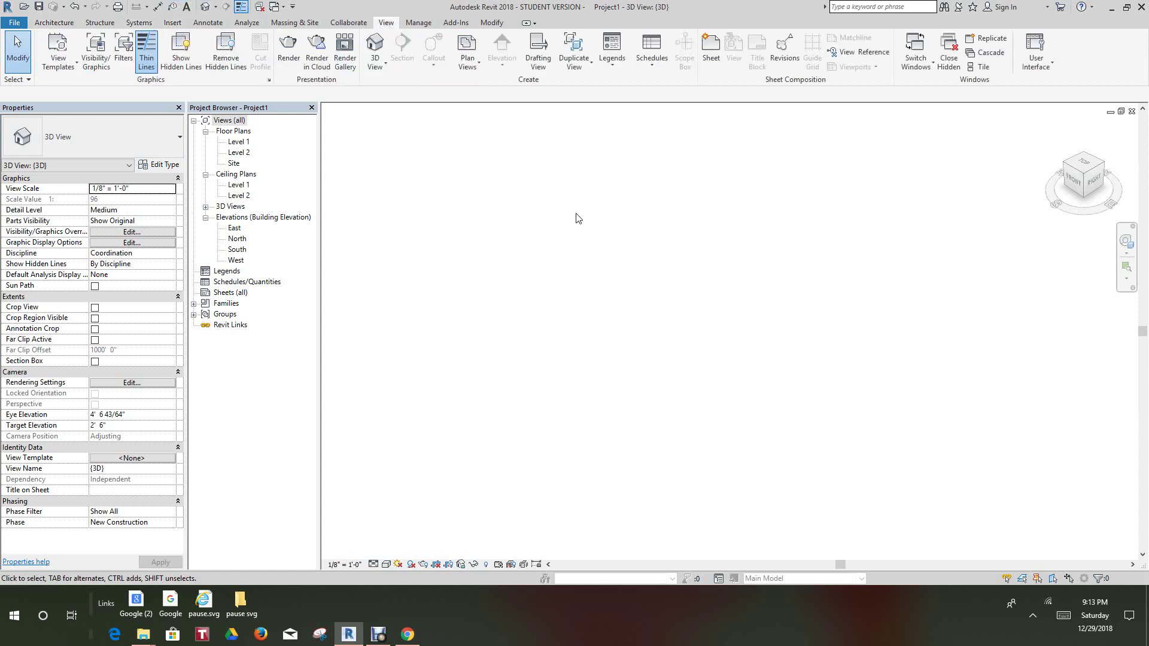
Tile all windows with WT, zoom all to fit with ZA, and maximize the Bookcase.rfa 3D view.
{"action": "key", "text": "w"}
{"action": "key", "text": "t"}
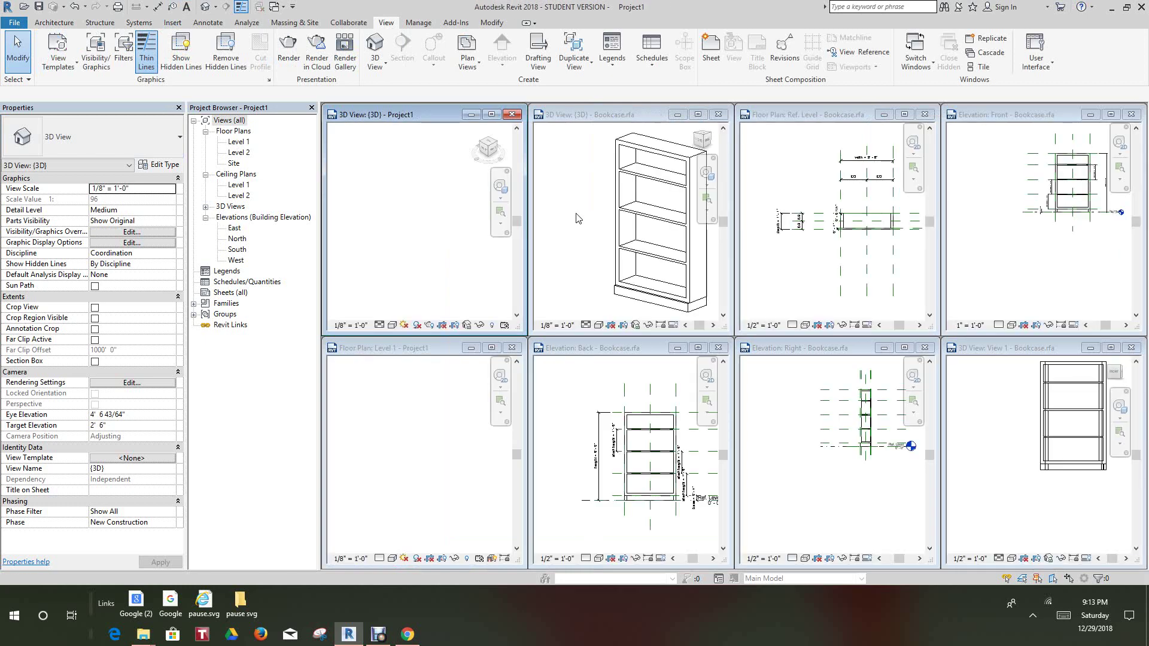
{"action": "key", "text": "z"}
{"action": "key", "text": "a"}
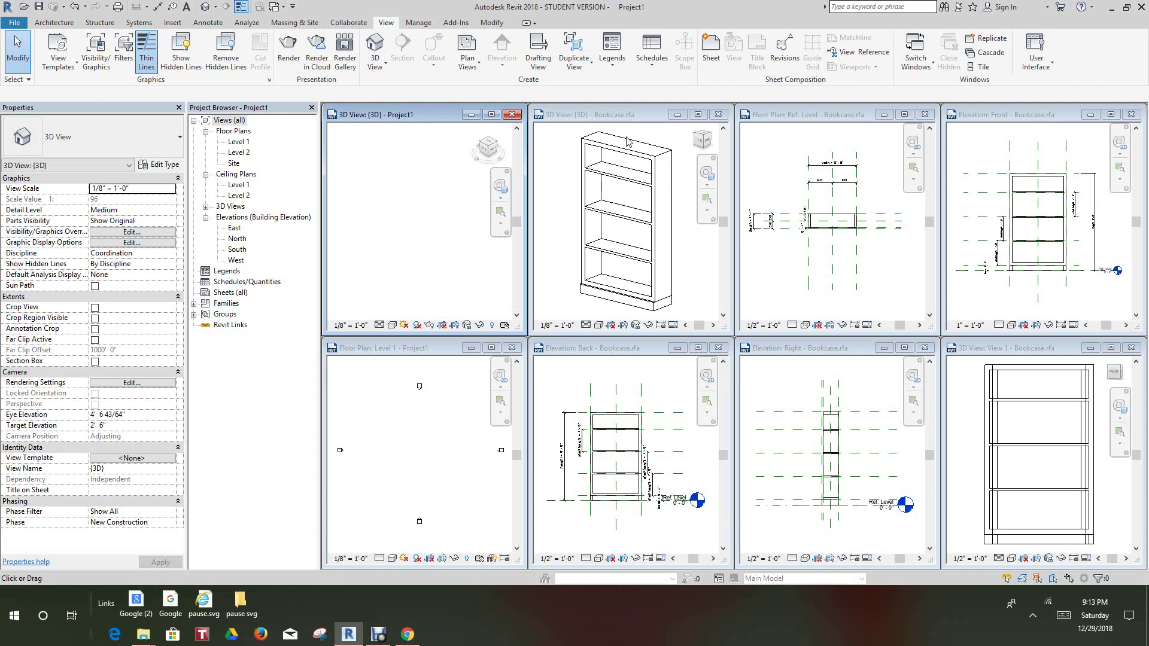
{"action": "left_click", "coordinate": [678, 118]}
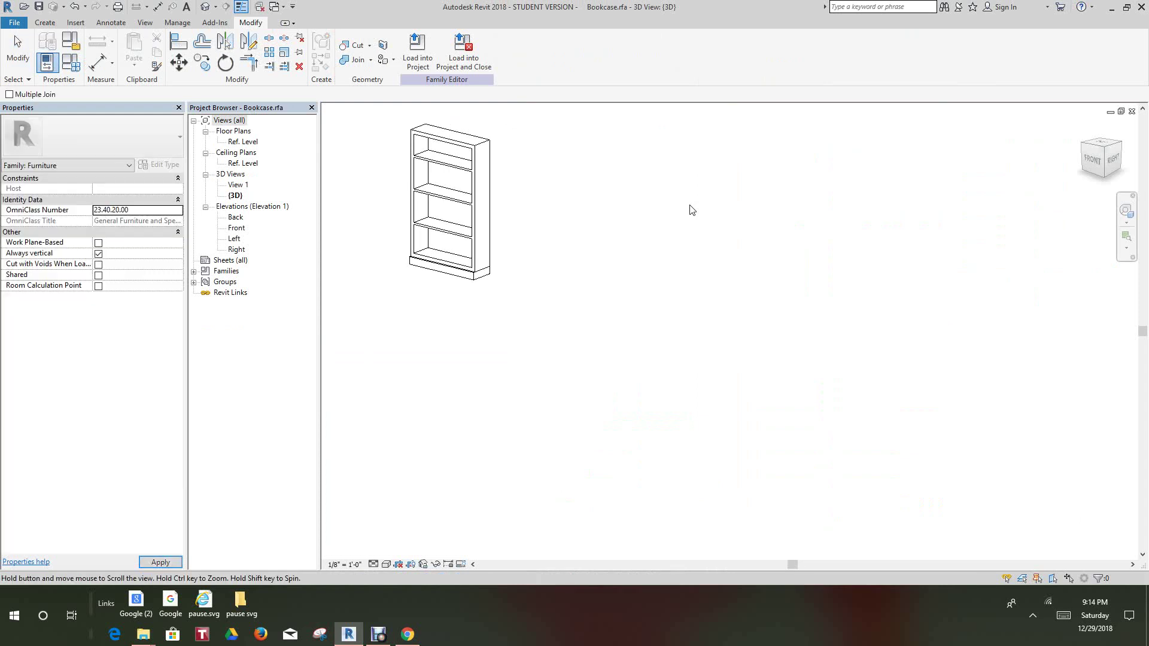
Close all hidden view windows and cancel the accidentally started Join.
{"action": "left_click", "coordinate": [145, 22]}
{"action": "left_click", "coordinate": [304, 65]}
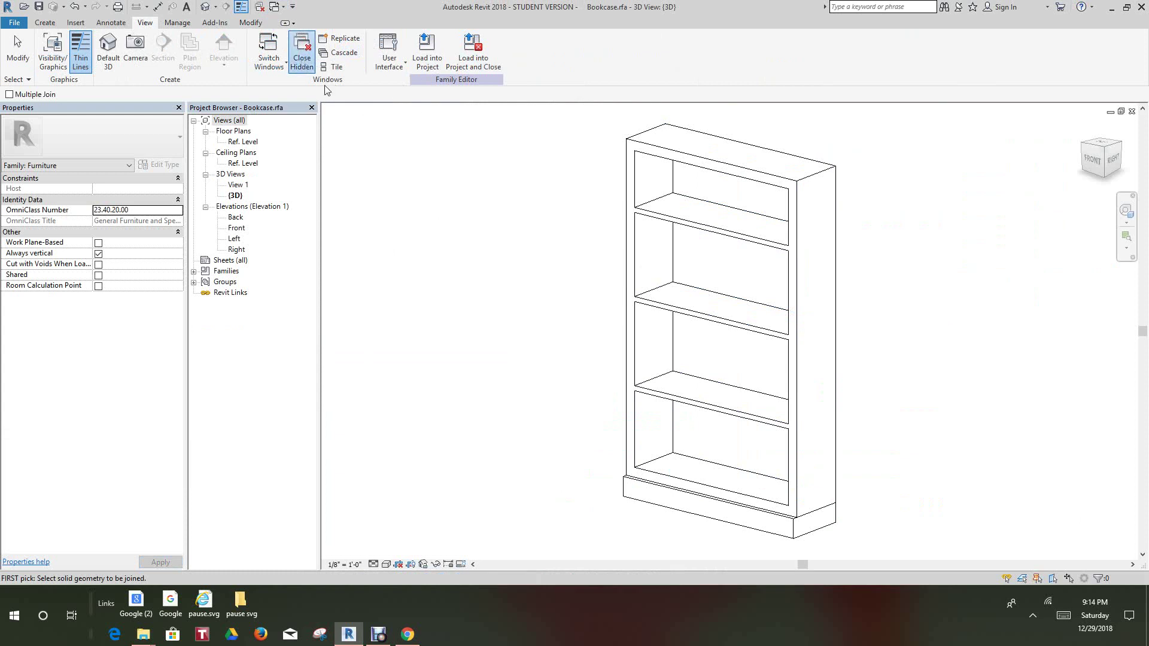
{"action": "scroll", "coordinate": [543, 267], "scroll_direction": "down", "scroll_amount": 5}
{"action": "scroll", "coordinate": [629, 299], "scroll_direction": "up", "scroll_amount": 2}
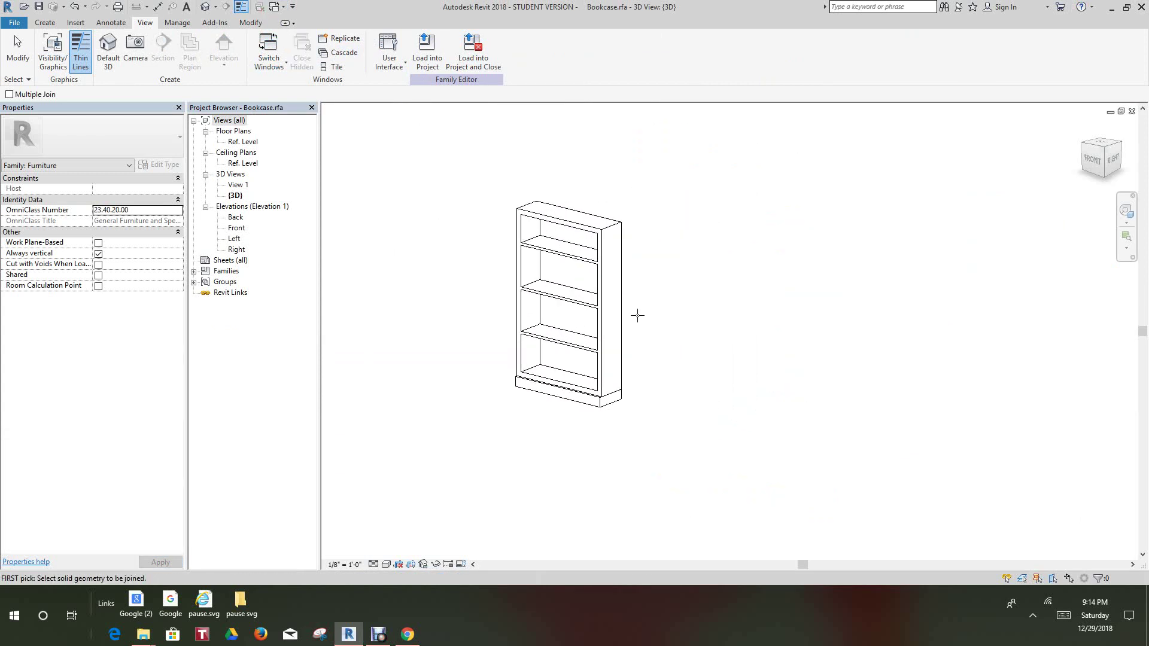
{"action": "scroll", "coordinate": [631, 285], "scroll_direction": "down", "scroll_amount": 1}
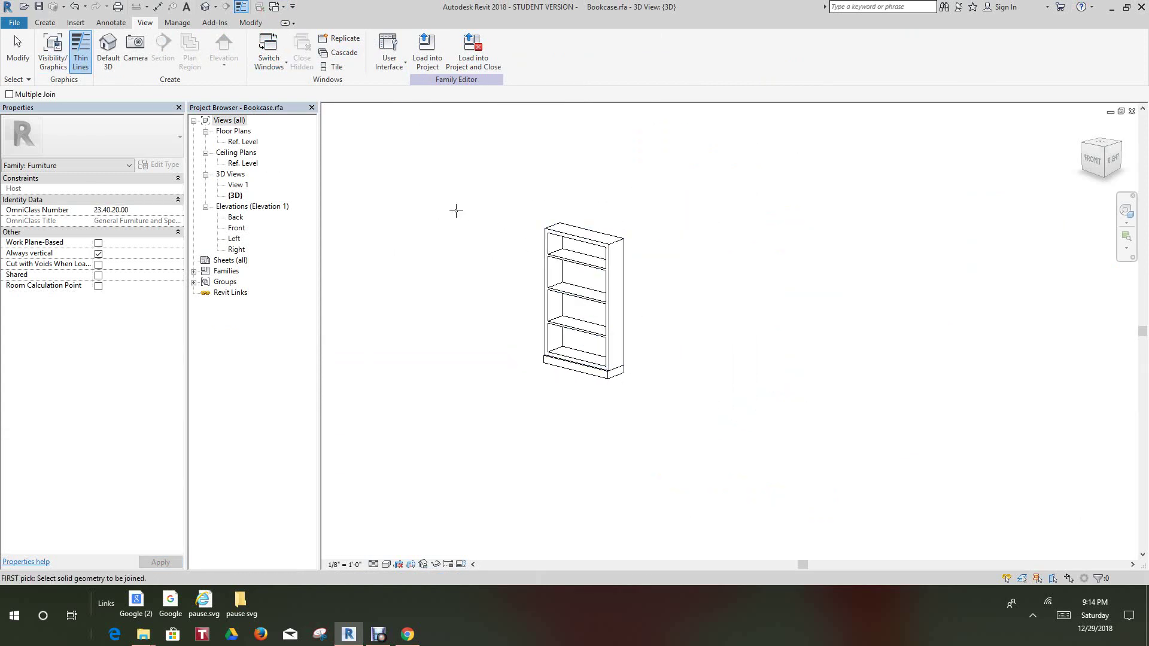
{"action": "left_click", "coordinate": [575, 272]}
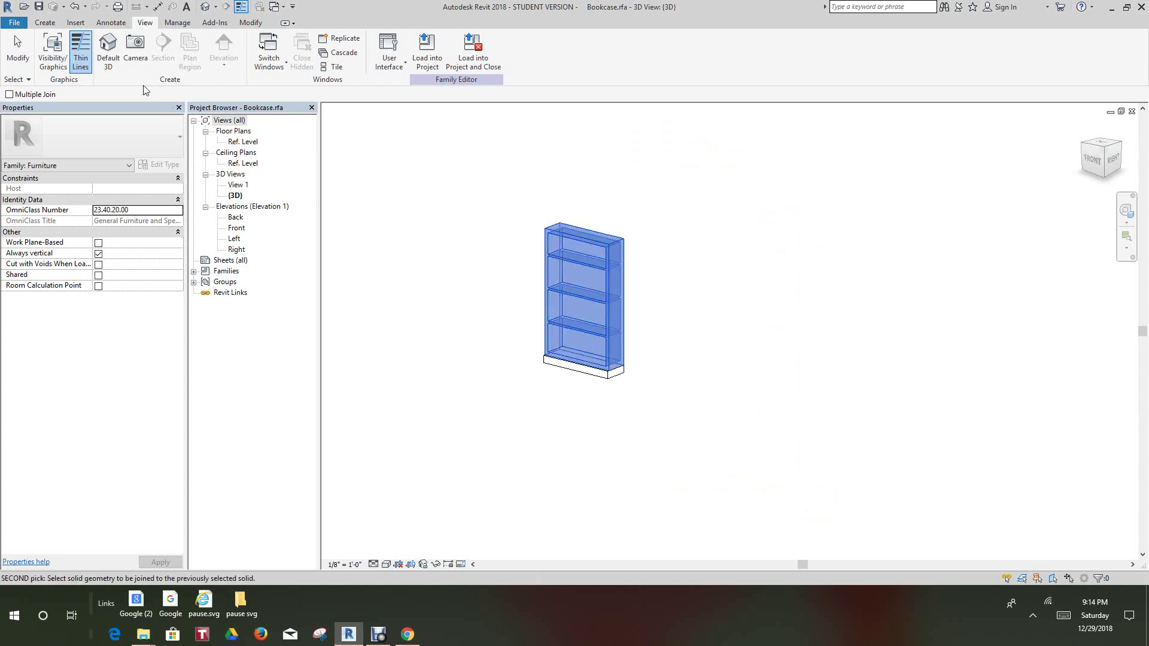
{"action": "key", "text": "Escape"}
{"action": "key", "text": "Escape"}
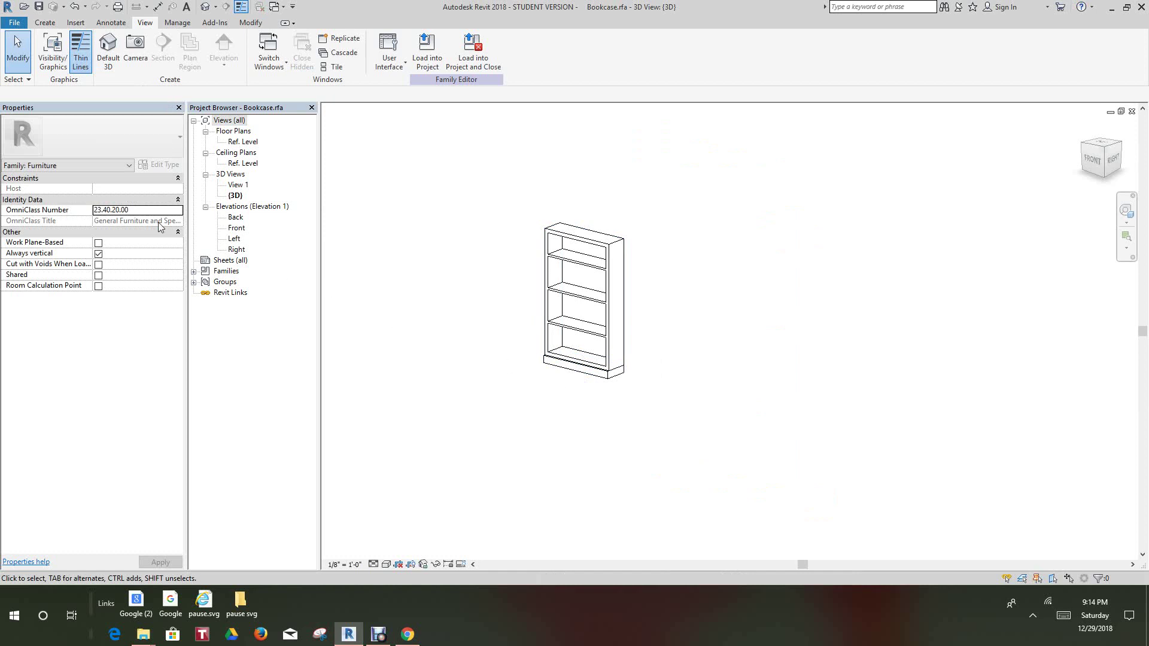
Review the Bookcase Family Types without changes, then orbit and zoom the bookcase.
{"action": "left_click", "coordinate": [45, 23]}
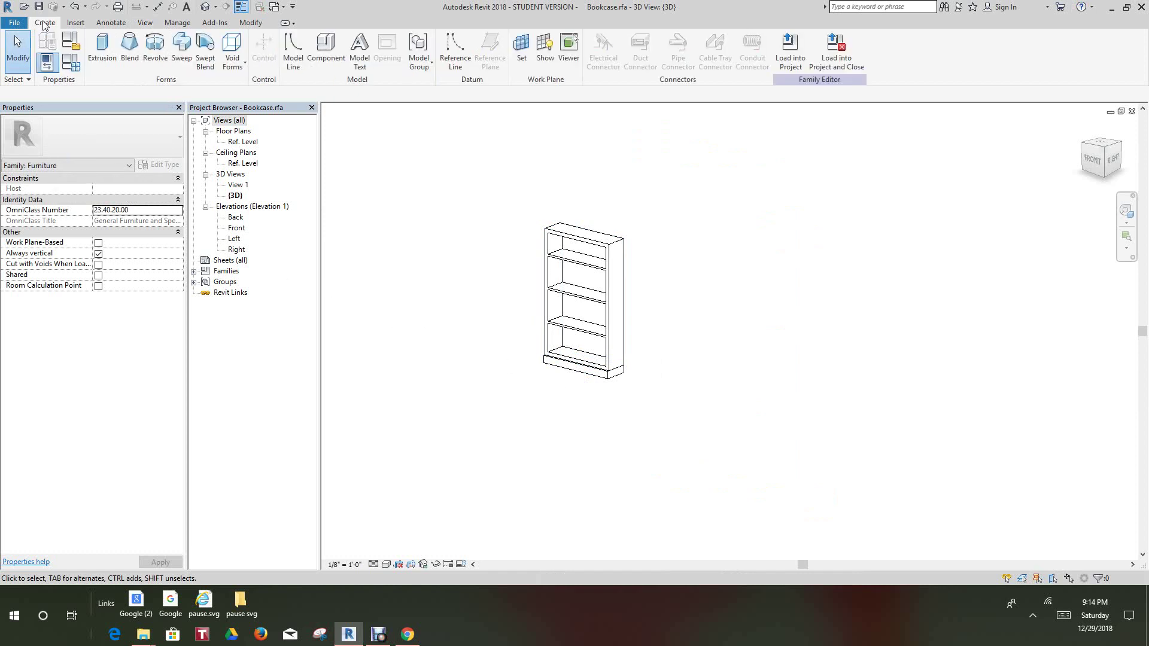
{"action": "left_click", "coordinate": [69, 60]}
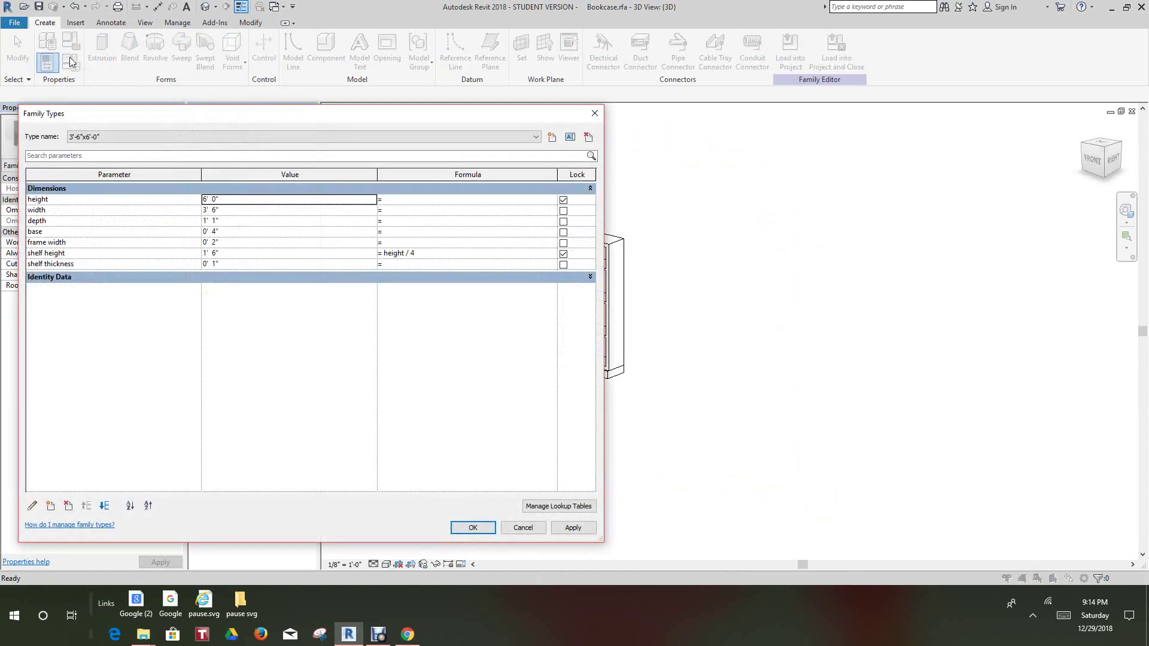
{"action": "left_click", "coordinate": [594, 114]}
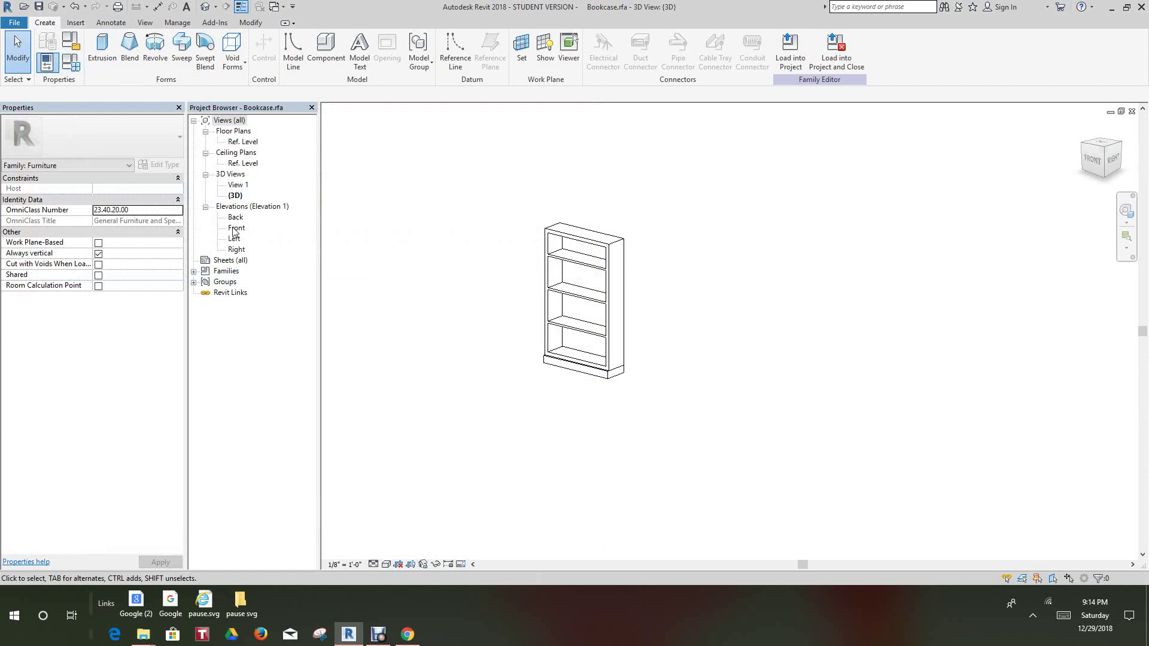
{"action": "left_click", "coordinate": [577, 335]}
{"action": "left_click", "coordinate": [498, 362]}
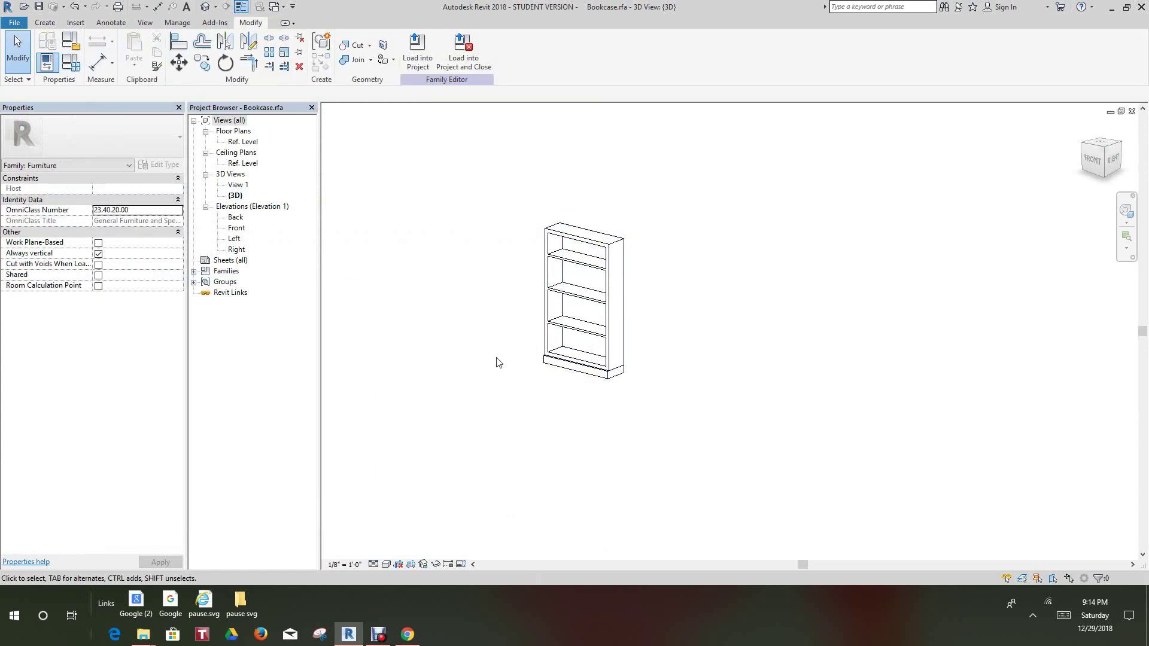
{"action": "middle_click_drag", "start_coordinate": [477, 332], "coordinate": [417, 215], "text": "shift"}
{"action": "scroll", "coordinate": [419, 219], "scroll_direction": "up", "scroll_amount": 3}
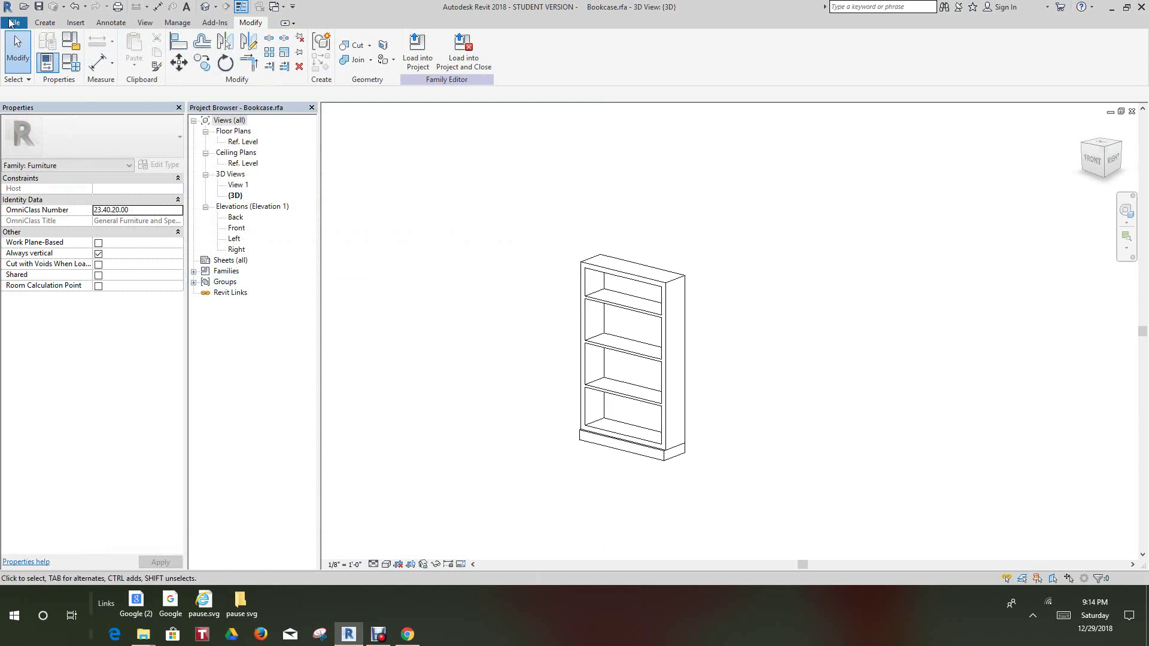
Tile the views and load Bookcase.rfa into Project1, overwriting the existing version.
{"action": "key", "text": "w"}
{"action": "key", "text": "t"}
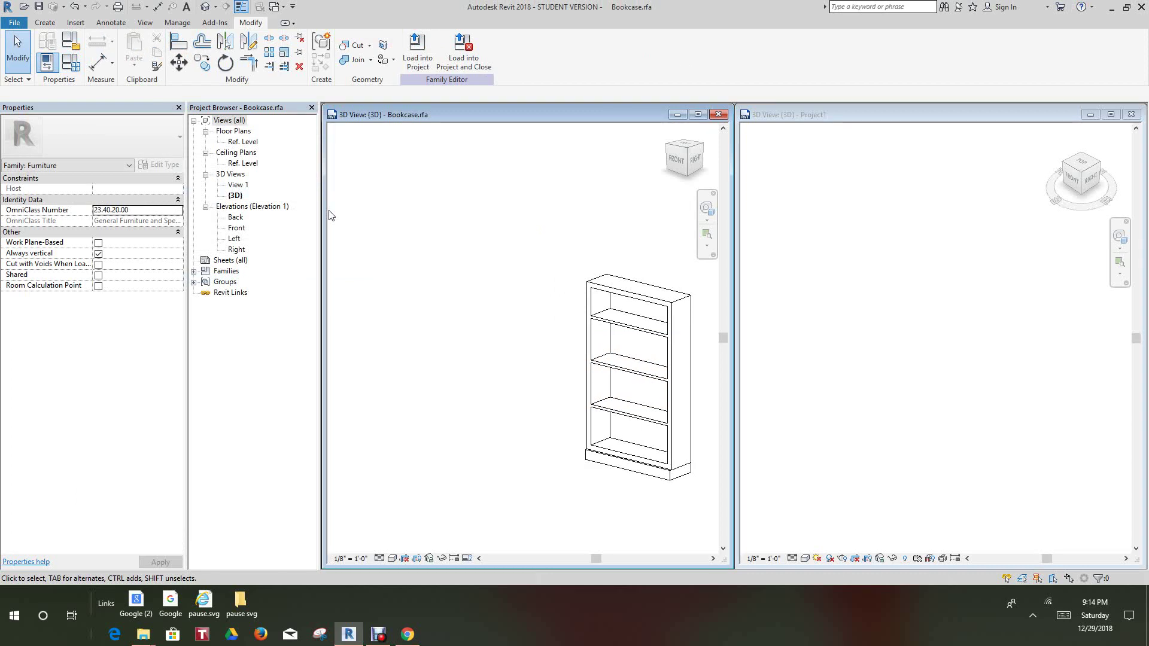
{"action": "left_click", "coordinate": [949, 310]}
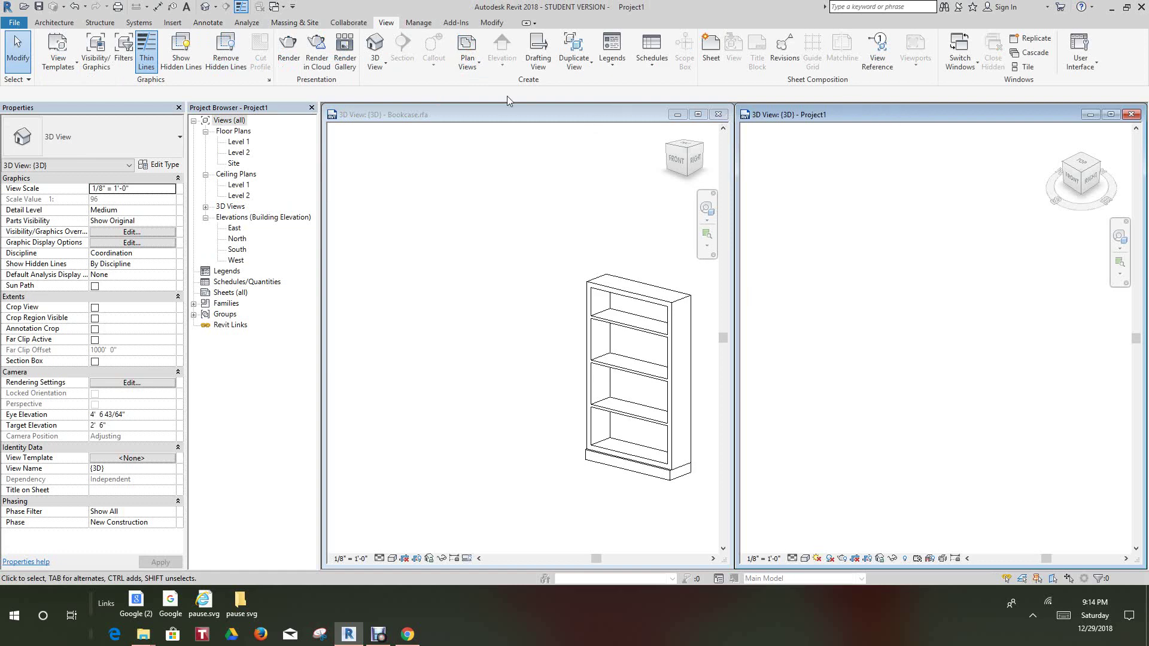
{"action": "left_click", "coordinate": [435, 213]}
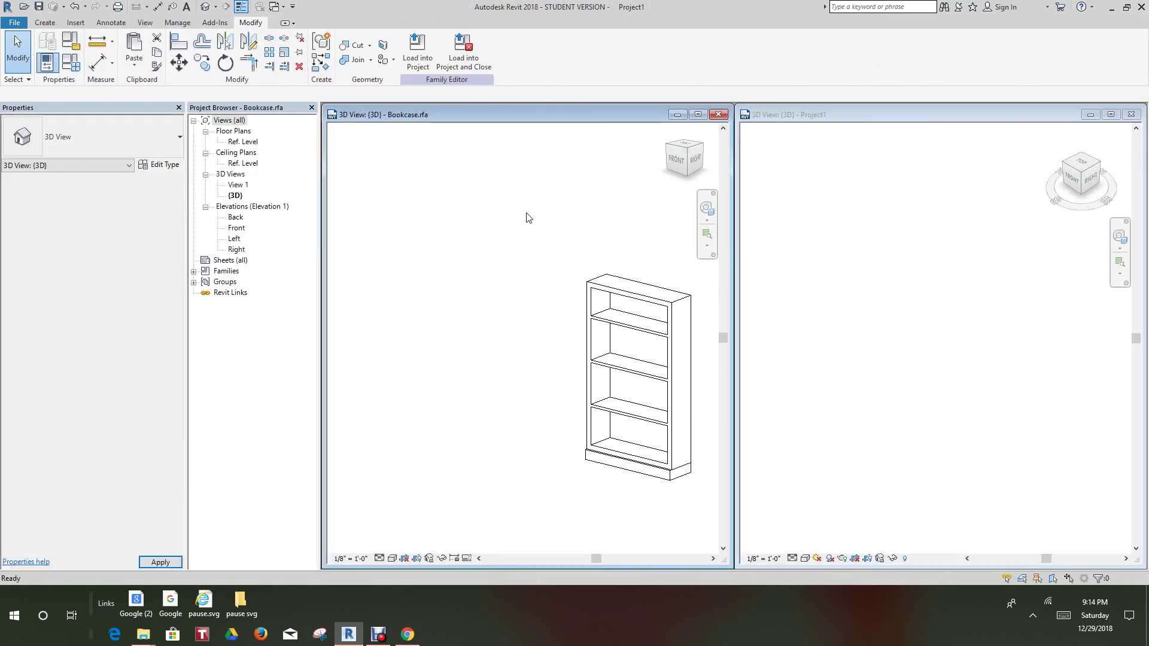
{"action": "left_click", "coordinate": [417, 51]}
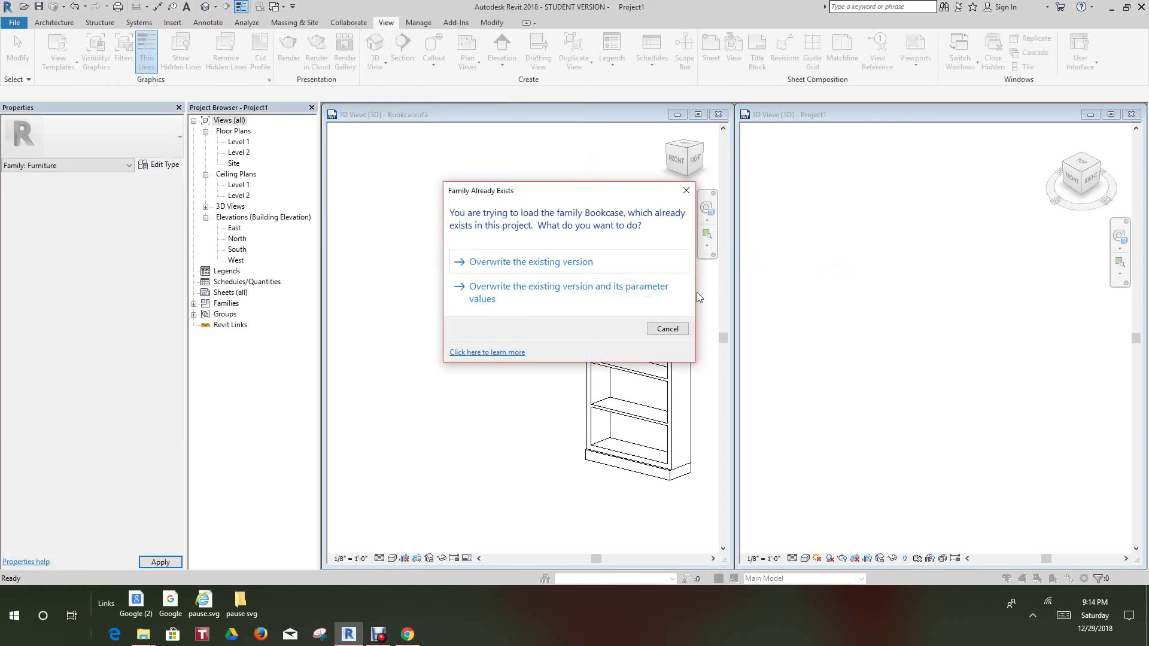
{"action": "left_click", "coordinate": [569, 267]}
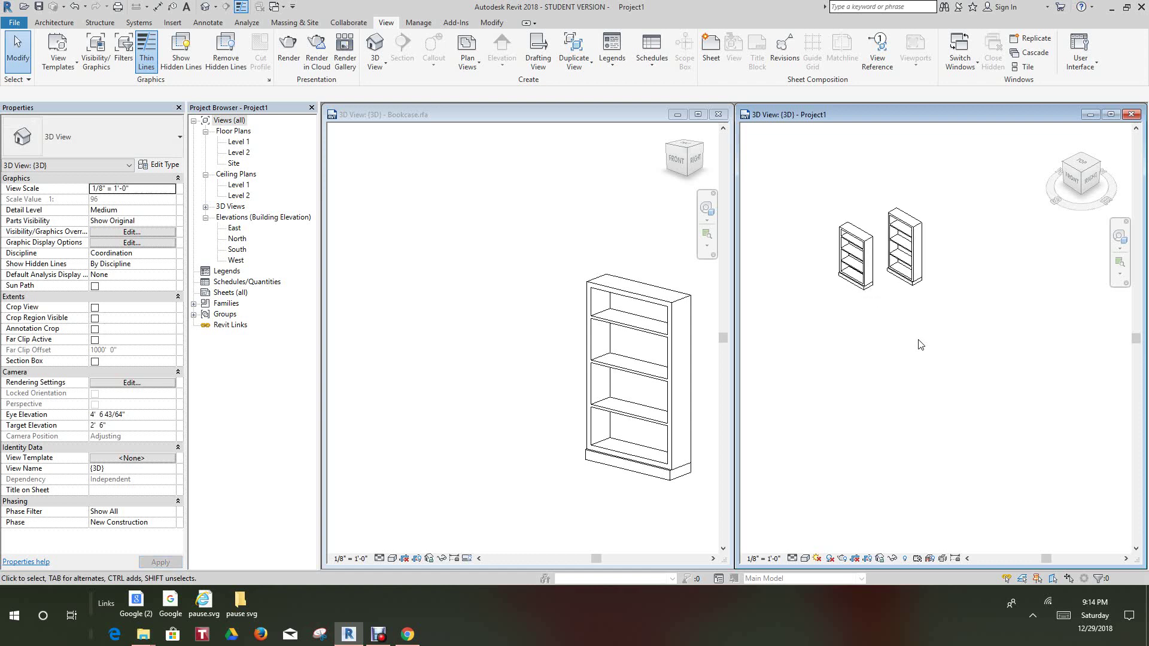
Expand Families > Furniture > Bookcase in the Project Browser to list its size types.
{"action": "scroll", "coordinate": [909, 344], "scroll_direction": "up", "scroll_amount": 3}
{"action": "scroll", "coordinate": [934, 353], "scroll_direction": "down", "scroll_amount": 2}
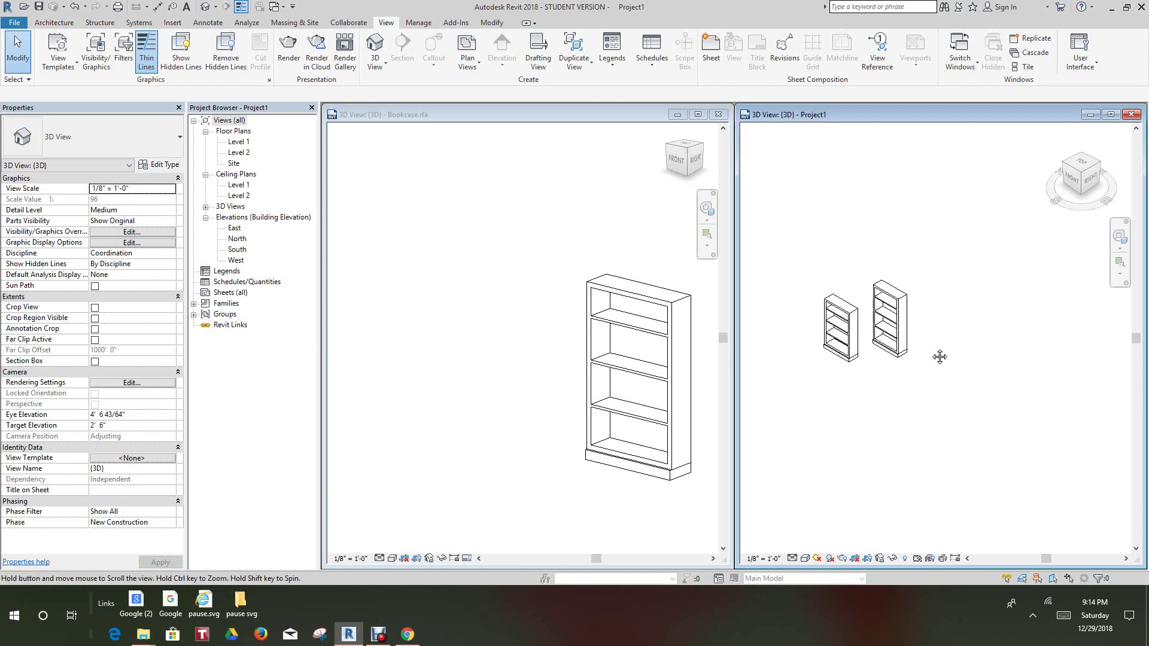
{"action": "left_click", "coordinate": [194, 304]}
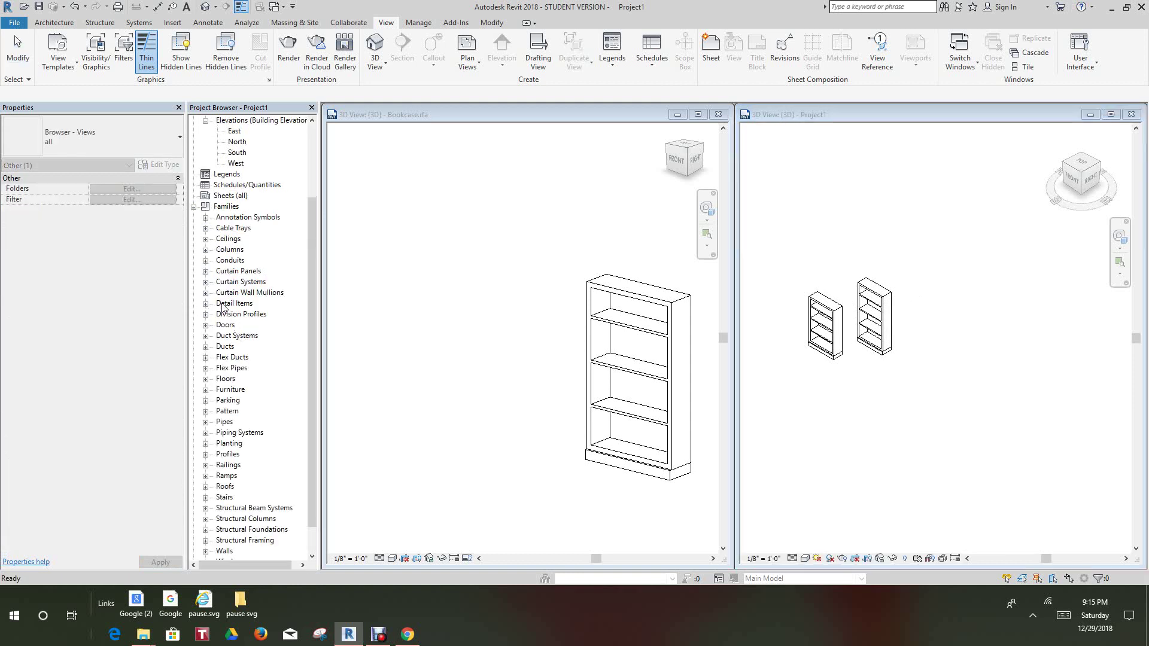
{"action": "scroll", "coordinate": [230, 338], "scroll_direction": "down", "scroll_amount": 1}
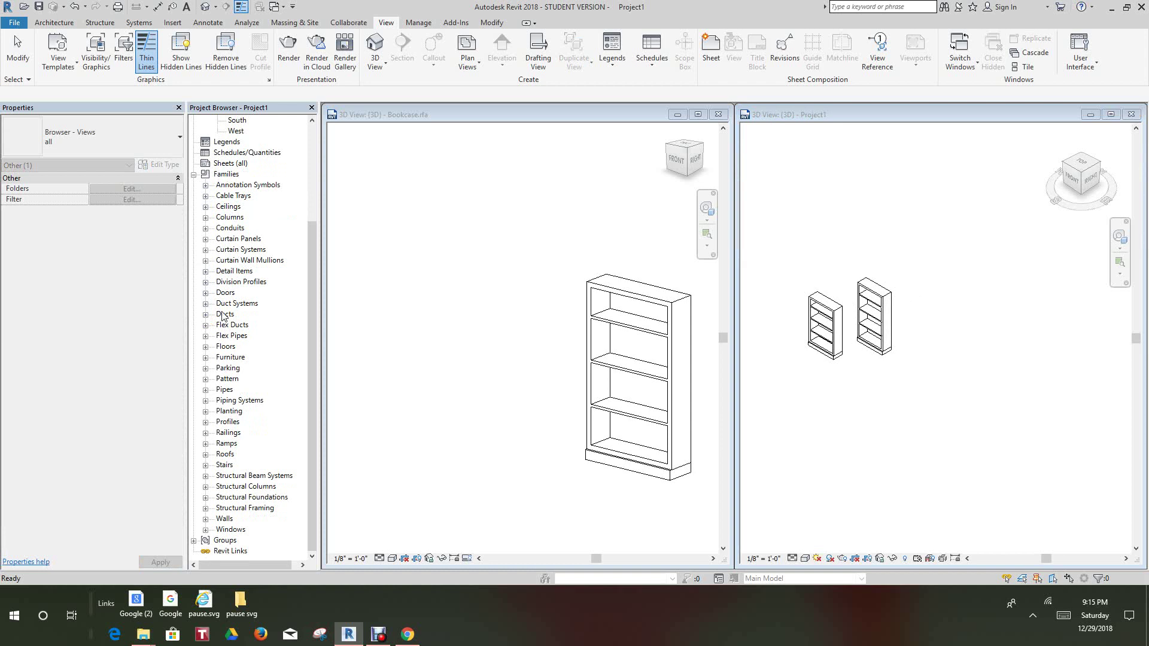
{"action": "scroll", "coordinate": [223, 316], "scroll_direction": "up", "scroll_amount": 1}
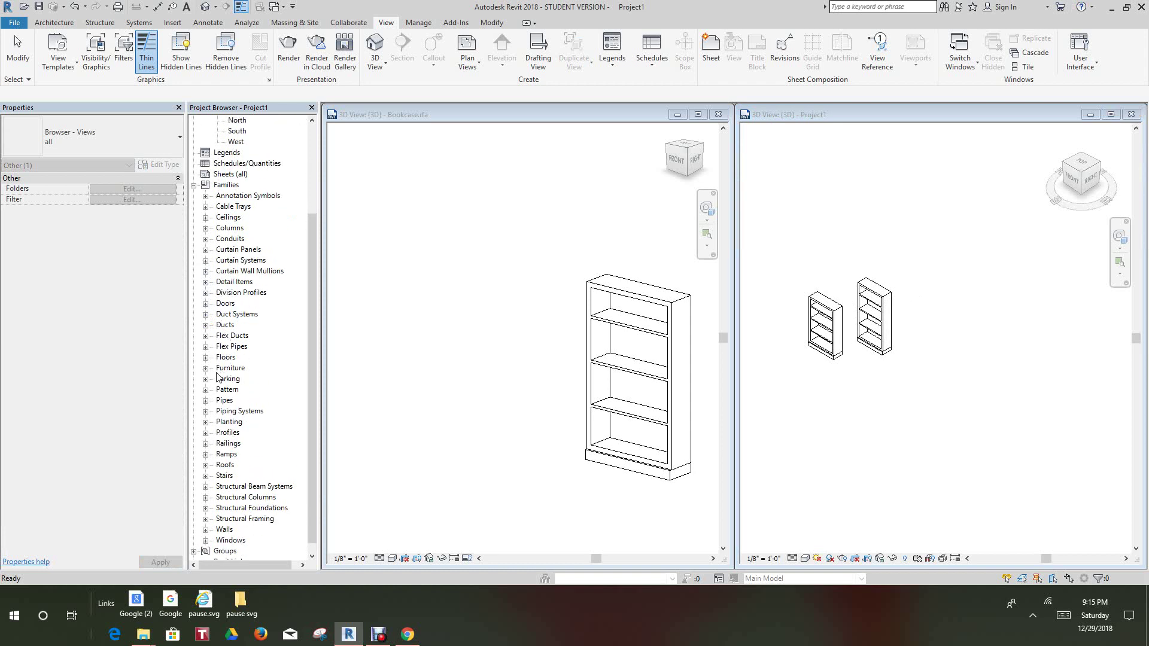
{"action": "left_click", "coordinate": [206, 368]}
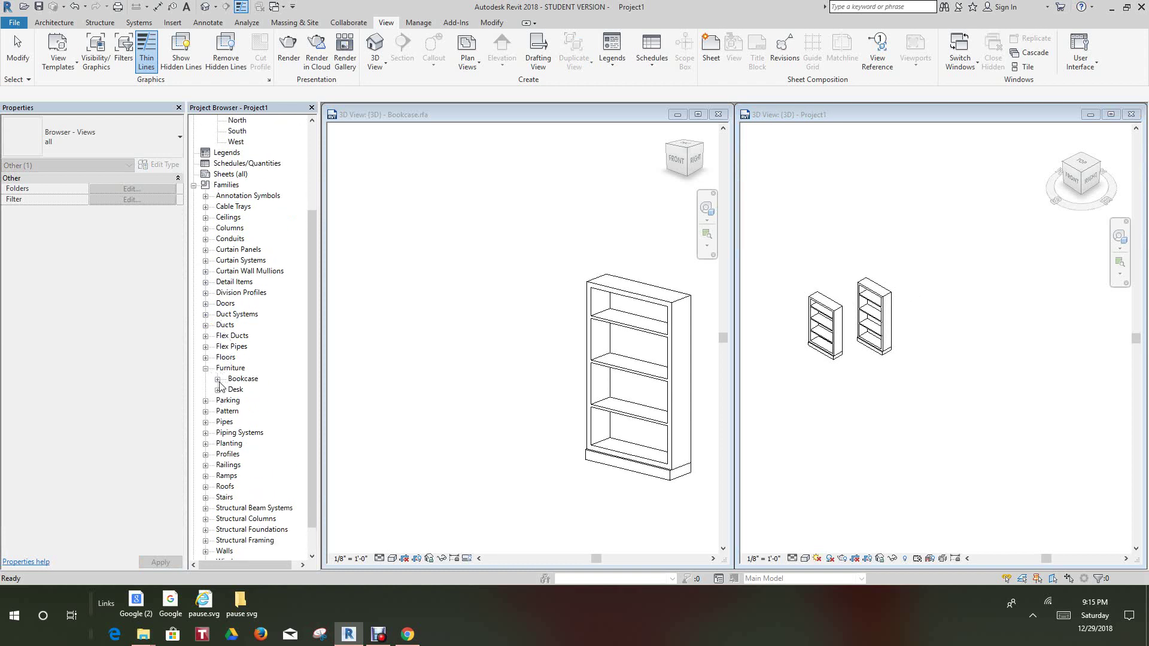
{"action": "left_click", "coordinate": [218, 379]}
{"action": "left_click", "coordinate": [218, 380]}
{"action": "left_click", "coordinate": [242, 381]}
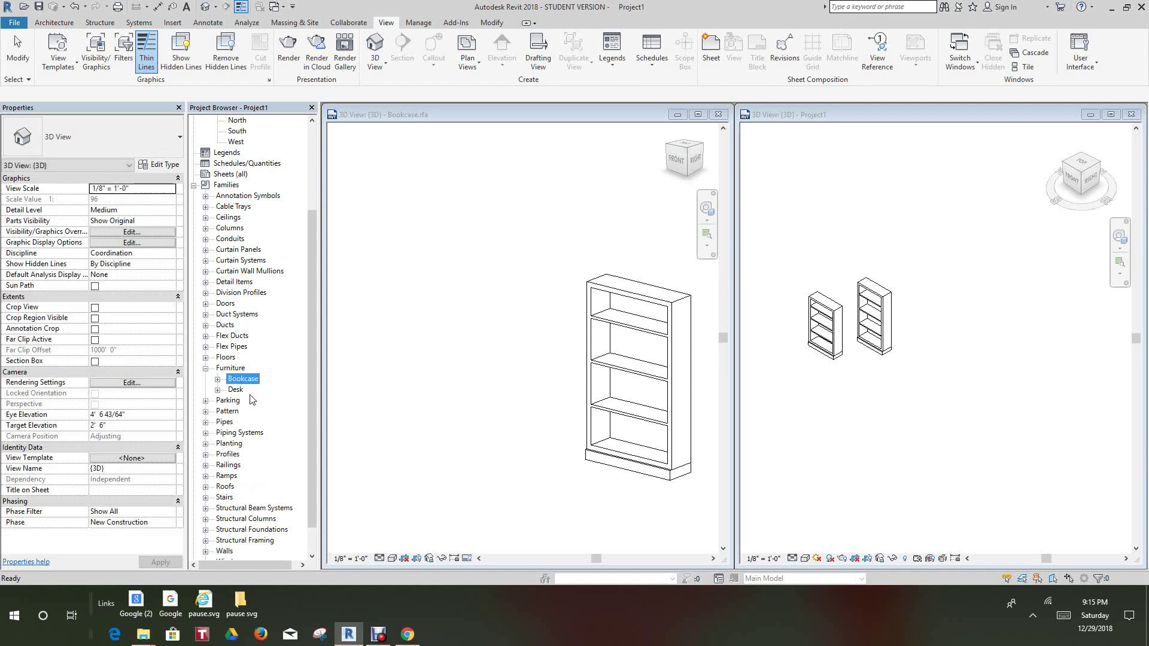
{"action": "left_click", "coordinate": [217, 379]}
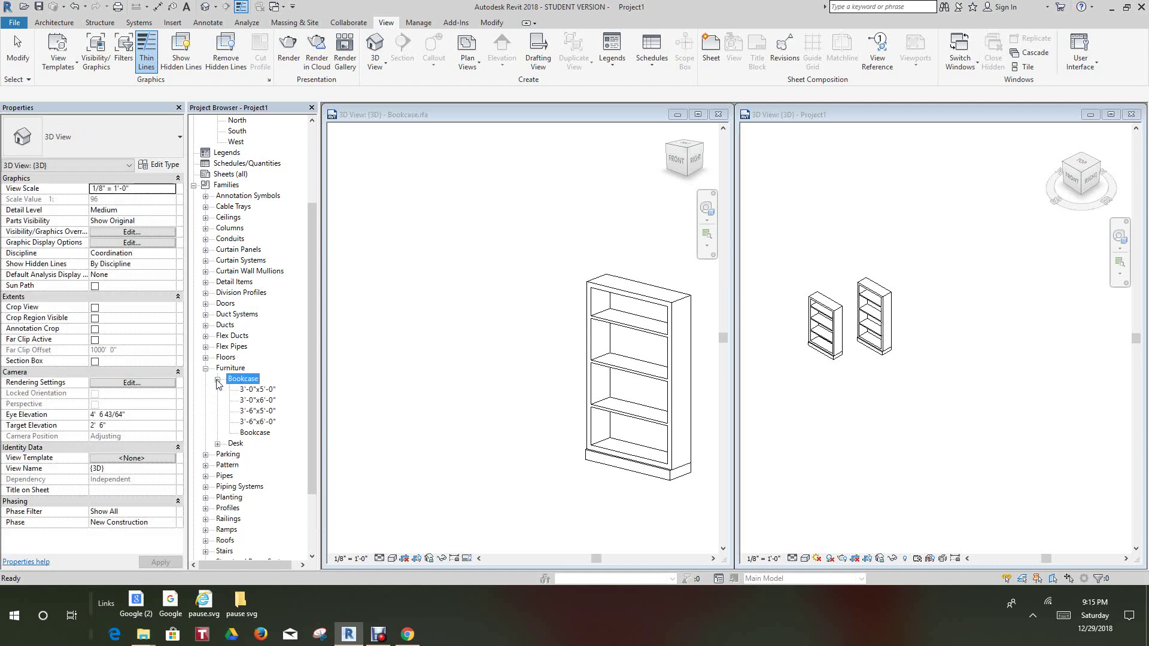
Place a 3'-0"x6'-0" bookcase to the right of the others.
{"action": "left_click", "coordinate": [252, 400]}
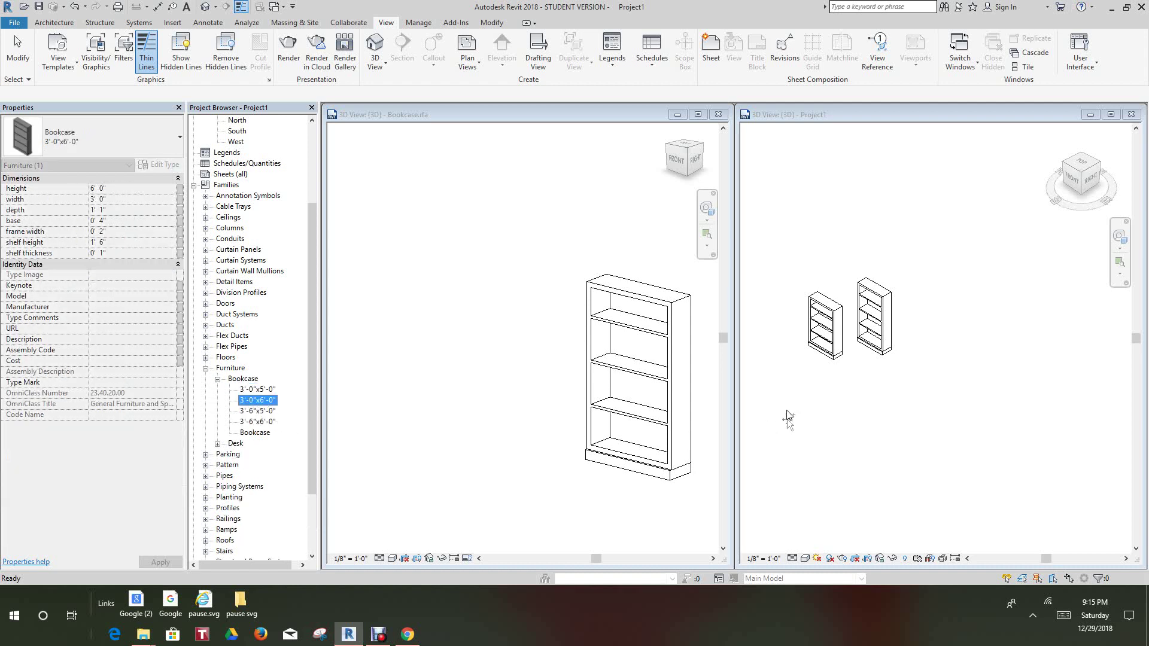
{"action": "left_click_drag", "start_coordinate": [925, 356], "coordinate": [926, 360]}
{"action": "left_click", "coordinate": [933, 359]}
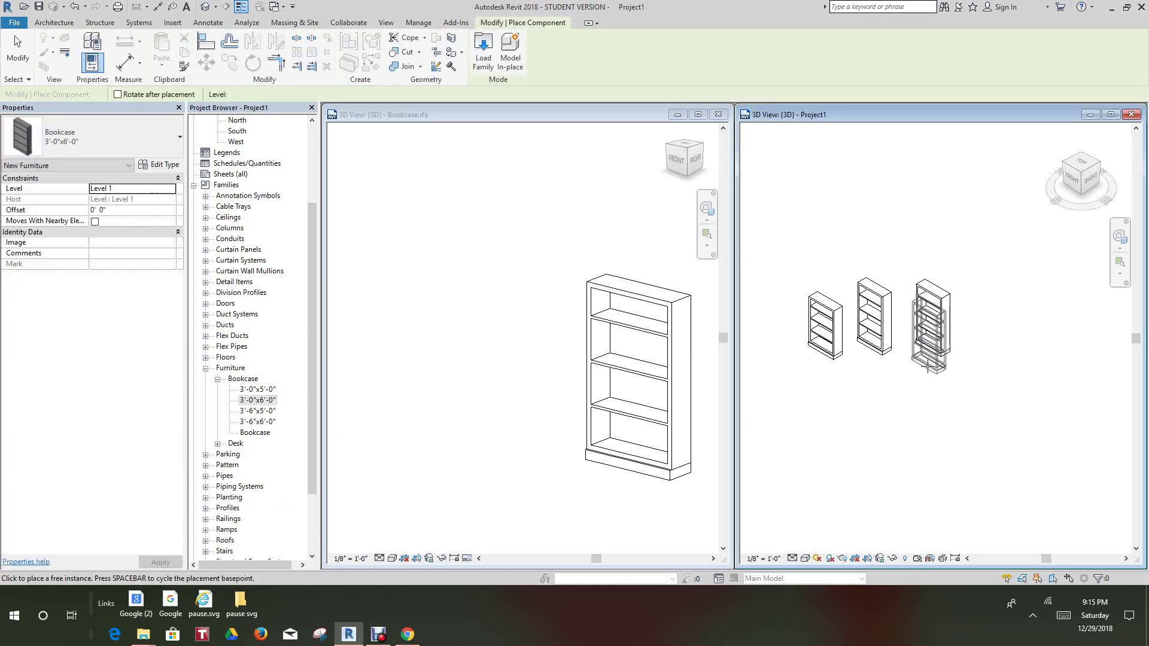
{"action": "scroll", "coordinate": [925, 377], "scroll_direction": "up", "scroll_amount": 2}
{"action": "right_click", "coordinate": [925, 395]}
{"action": "left_click", "coordinate": [958, 401]}
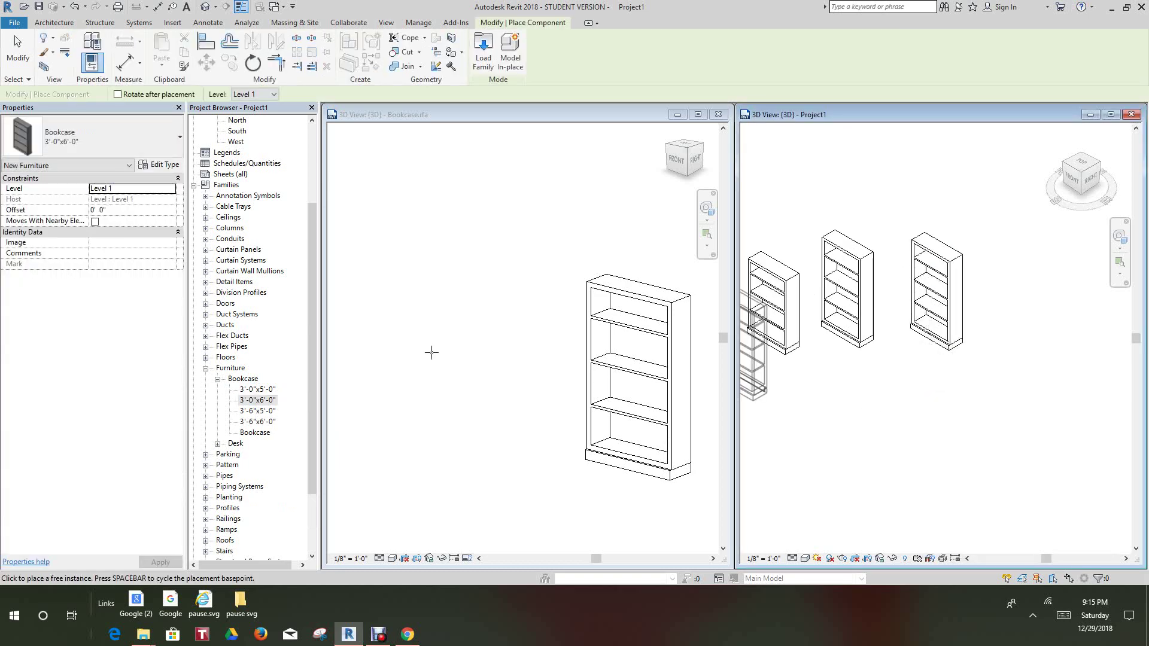
{"action": "scroll", "coordinate": [269, 404], "scroll_direction": "down", "scroll_amount": 1}
Place a 3'-6"x5'-0" bookcase in front of the others.
{"action": "left_click", "coordinate": [267, 389]}
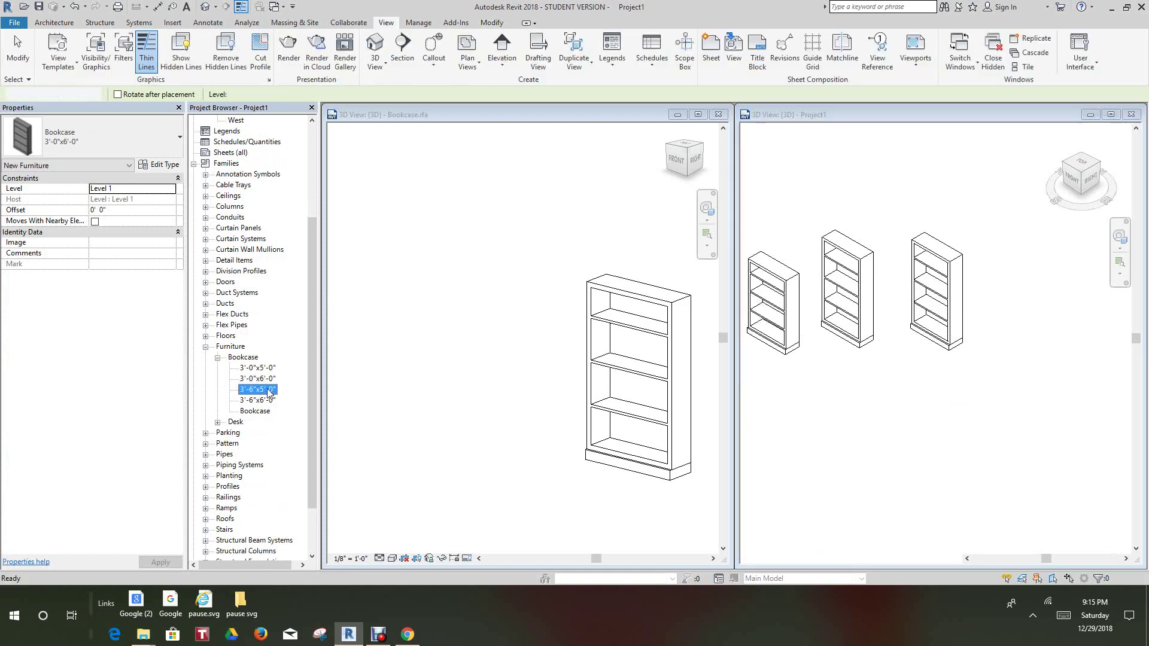
{"action": "left_click_drag", "start_coordinate": [891, 432], "coordinate": [865, 443]}
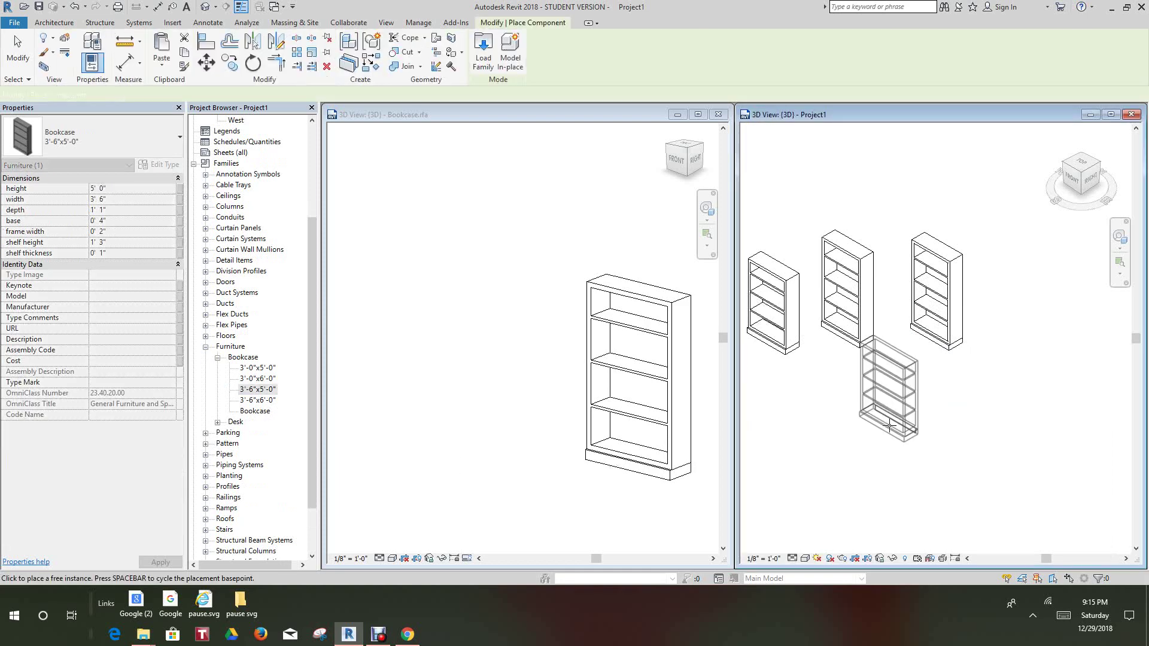
{"action": "scroll", "coordinate": [869, 474], "scroll_direction": "down", "scroll_amount": 2}
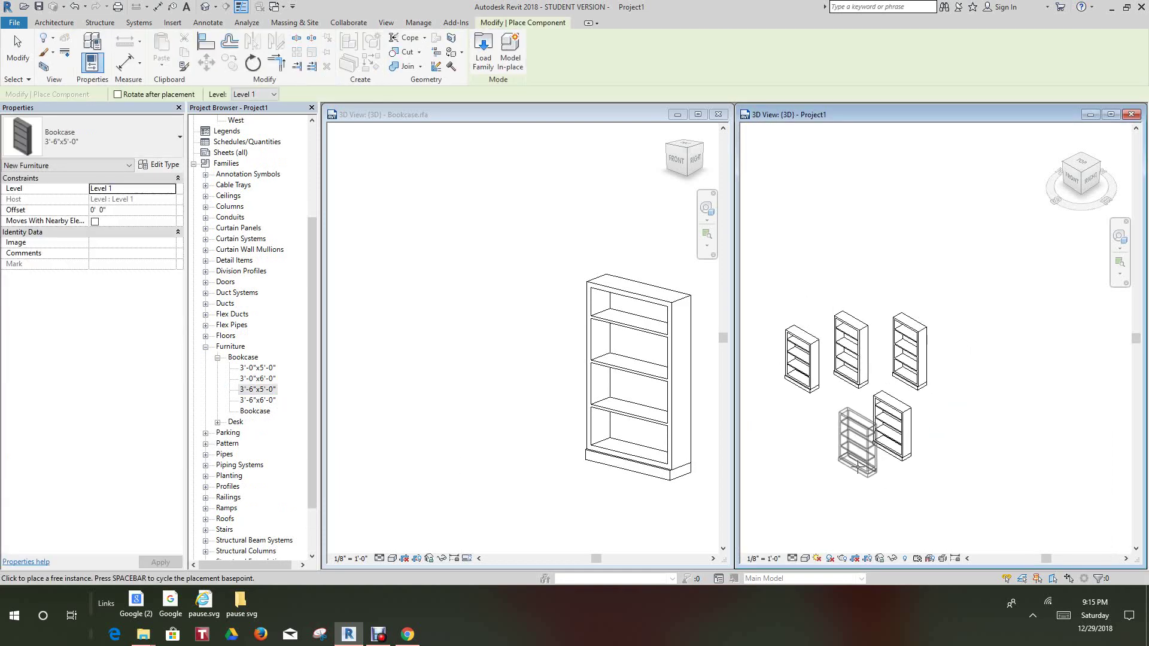
{"action": "right_click", "coordinate": [857, 469]}
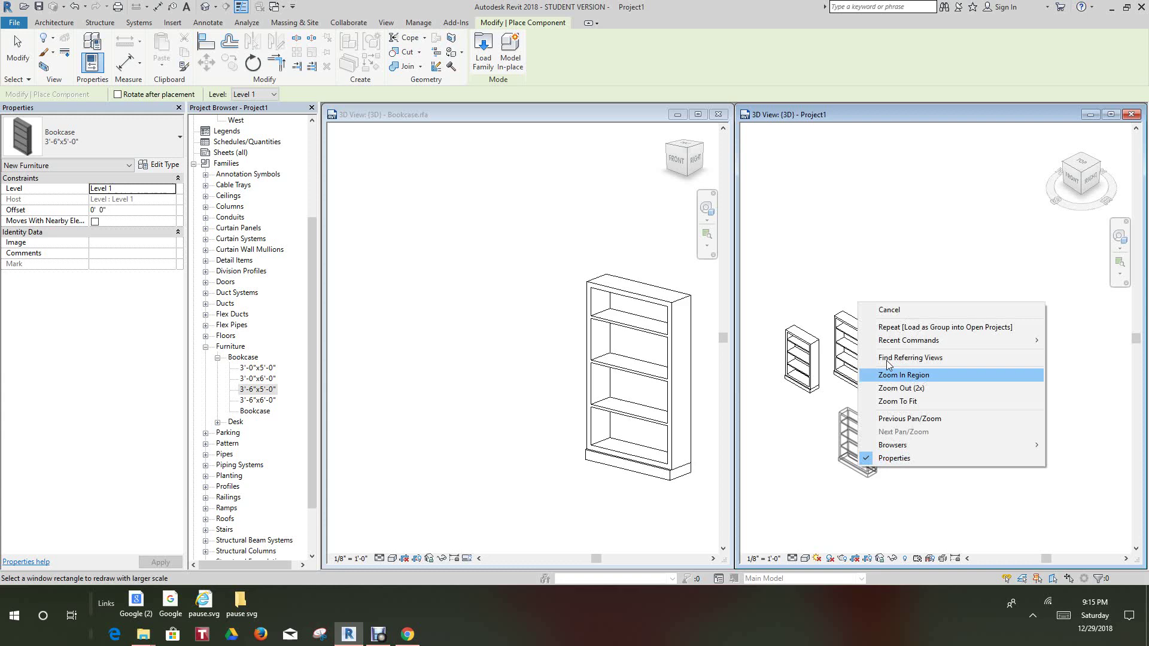
{"action": "left_click", "coordinate": [880, 308]}
Place a 3'-6"x6'-0" bookcase at the front right.
{"action": "left_click", "coordinate": [265, 400]}
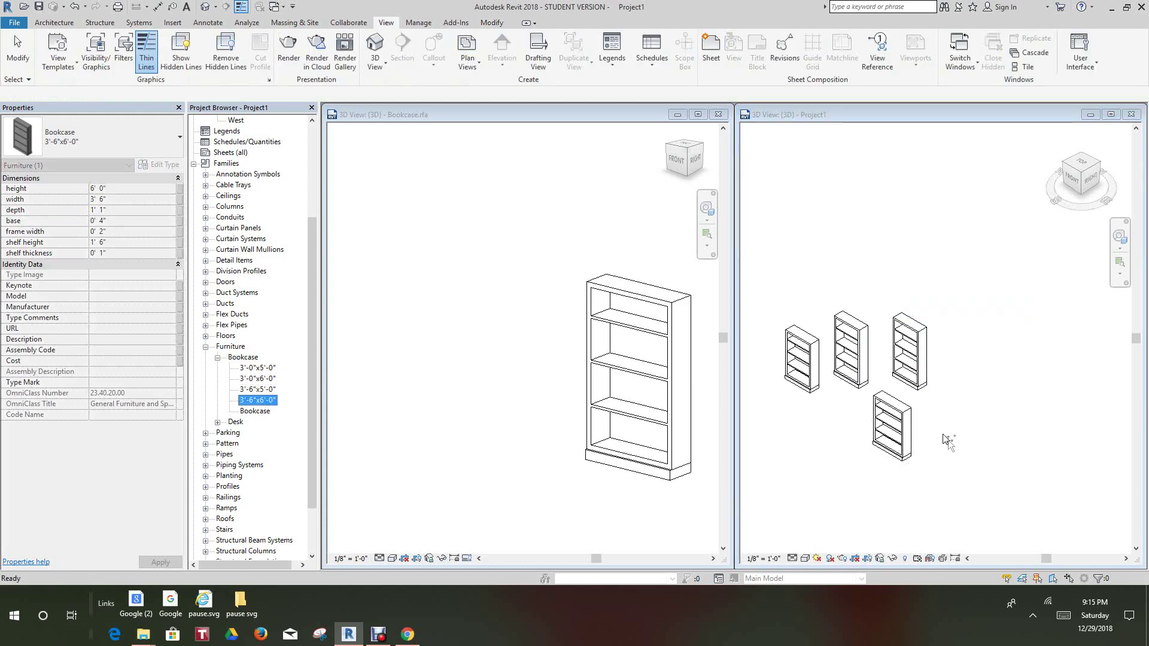
{"action": "left_click", "coordinate": [907, 458]}
{"action": "key", "text": "Return"}
{"action": "left_click", "coordinate": [951, 432]}
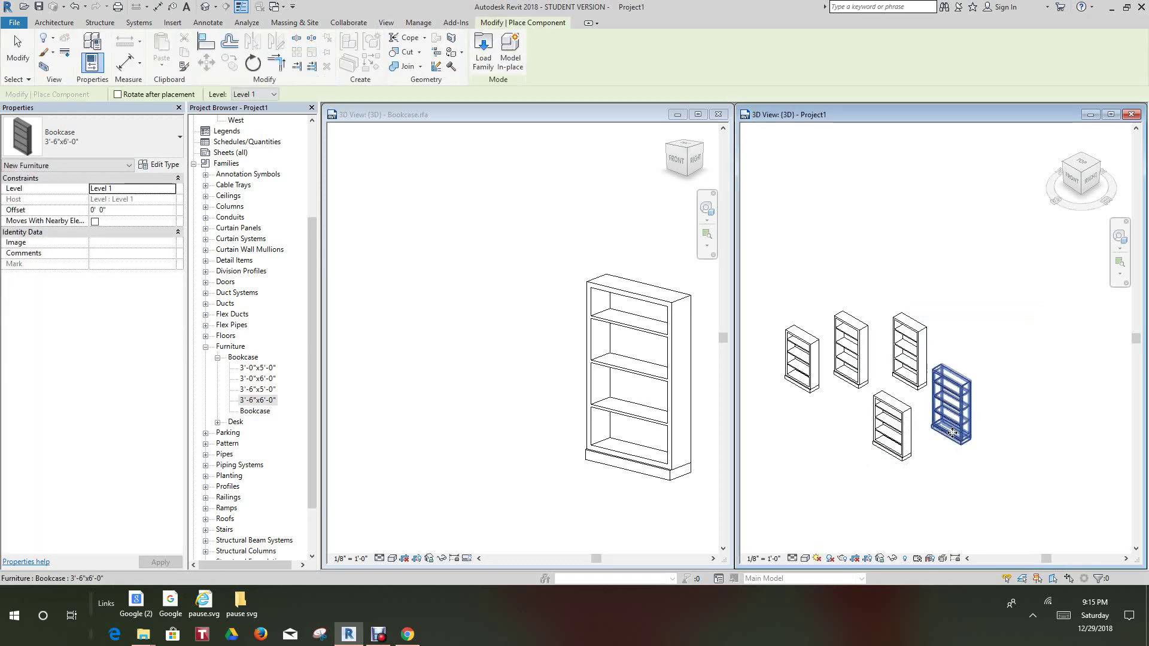
{"action": "right_click", "coordinate": [951, 433]}
{"action": "left_click", "coordinate": [989, 280]}
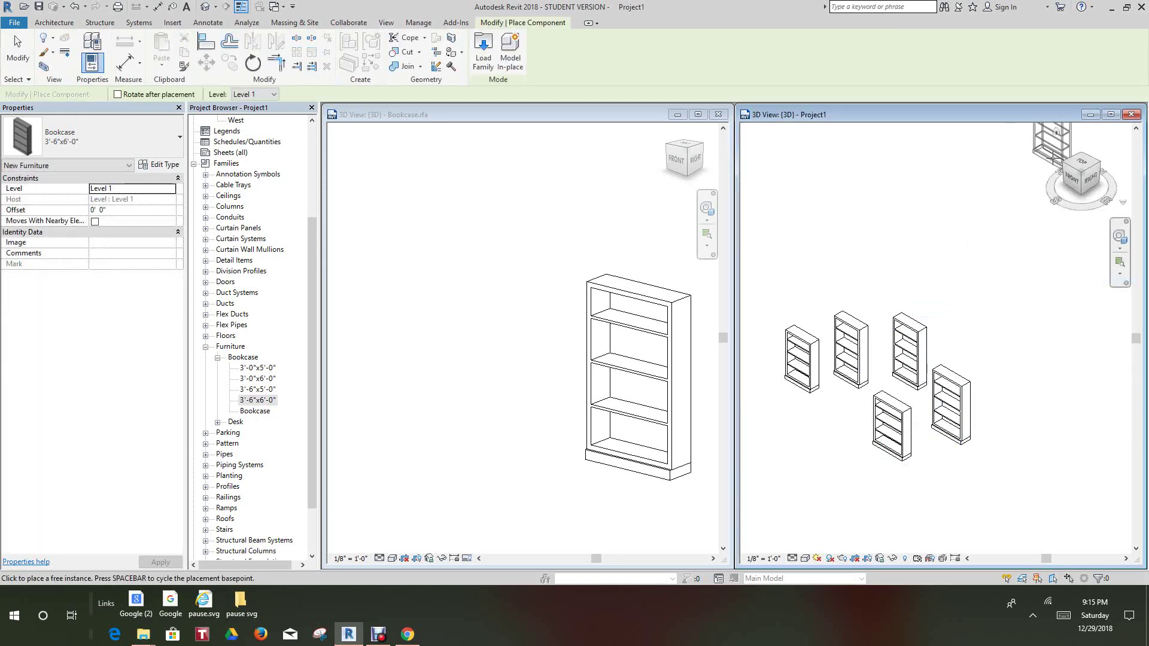
{"action": "right_click", "coordinate": [947, 233]}
End placement, maximize the Project1 3D view, and set Detail Level to Fine.
{"action": "left_click", "coordinate": [977, 240]}
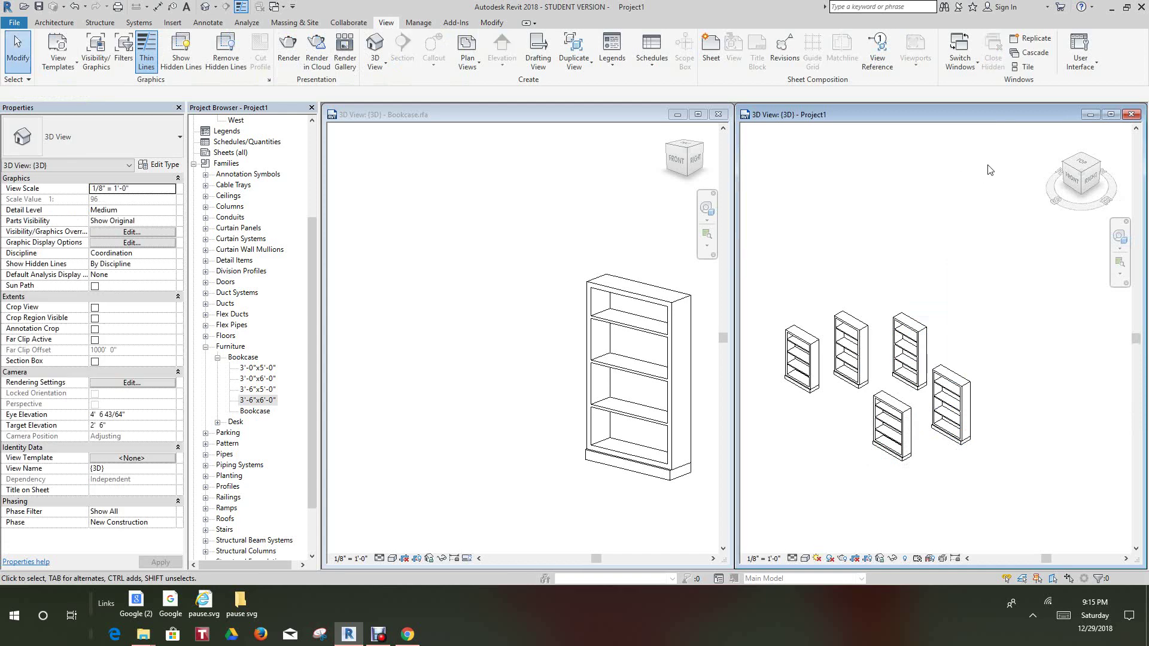
{"action": "left_click", "coordinate": [1111, 115]}
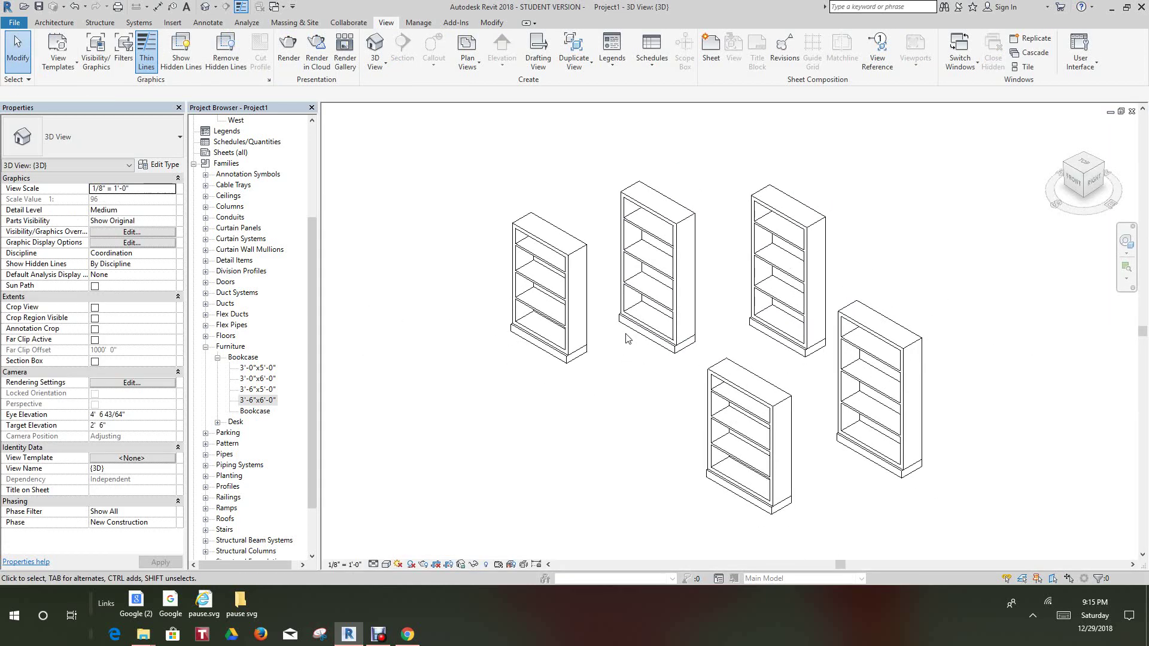
{"action": "left_click", "coordinate": [373, 565]}
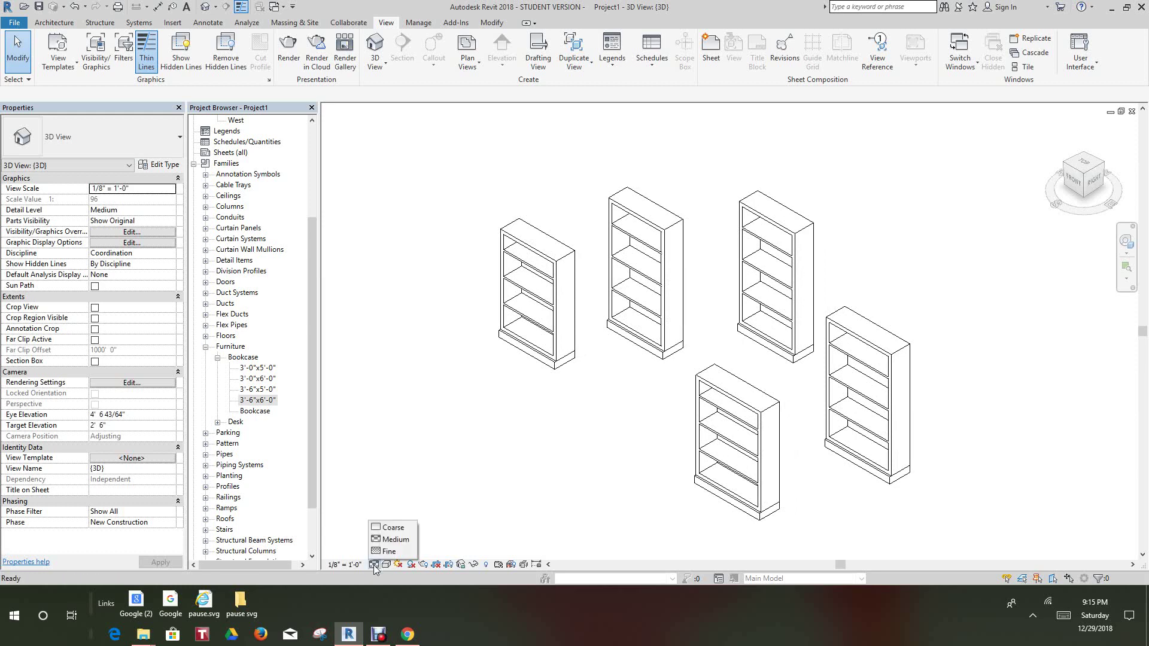
{"action": "left_click", "coordinate": [389, 551]}
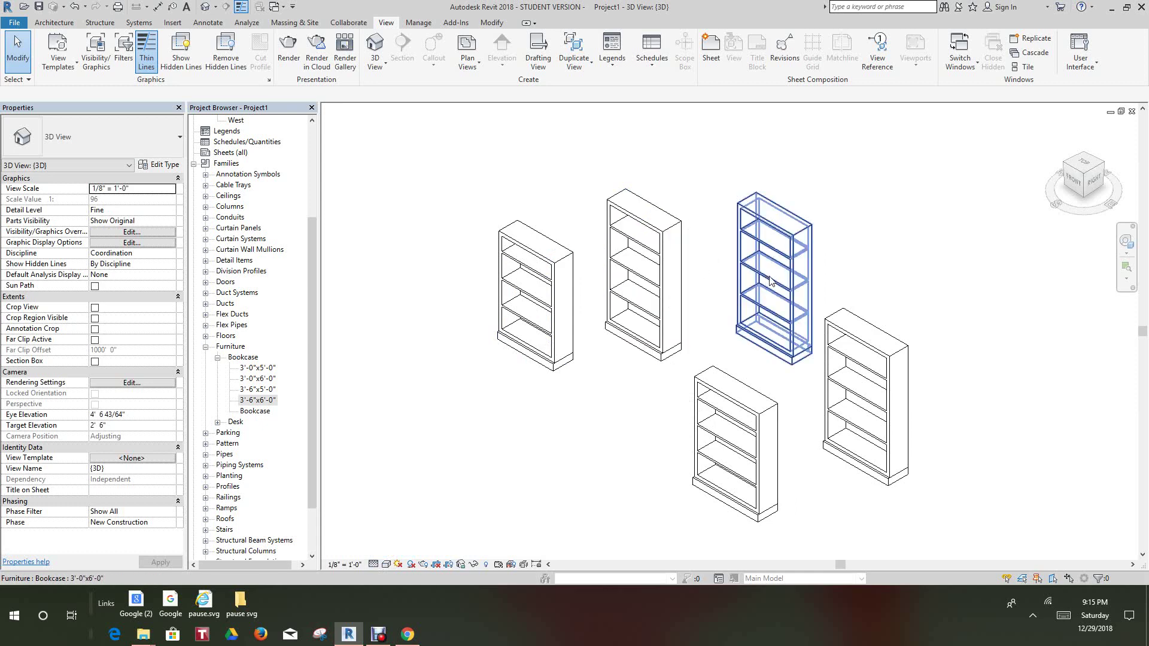
Select each of the five bookcases in turn to check its size type.
{"action": "left_click", "coordinate": [770, 276]}
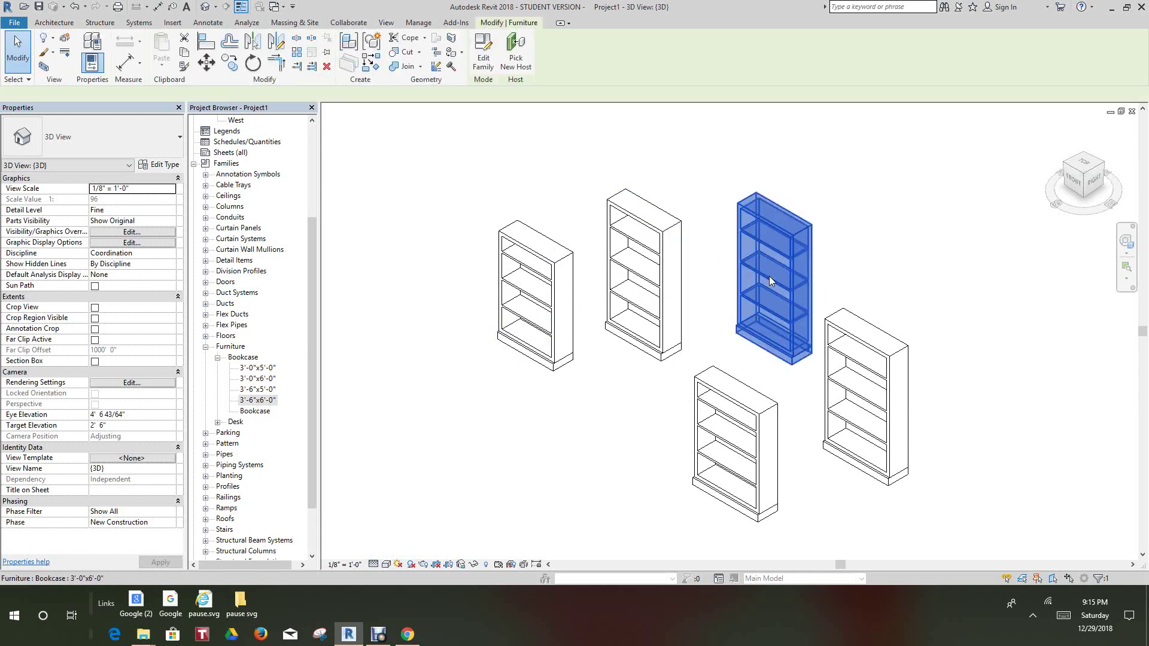
{"action": "left_click", "coordinate": [641, 413]}
{"action": "left_click", "coordinate": [643, 281]}
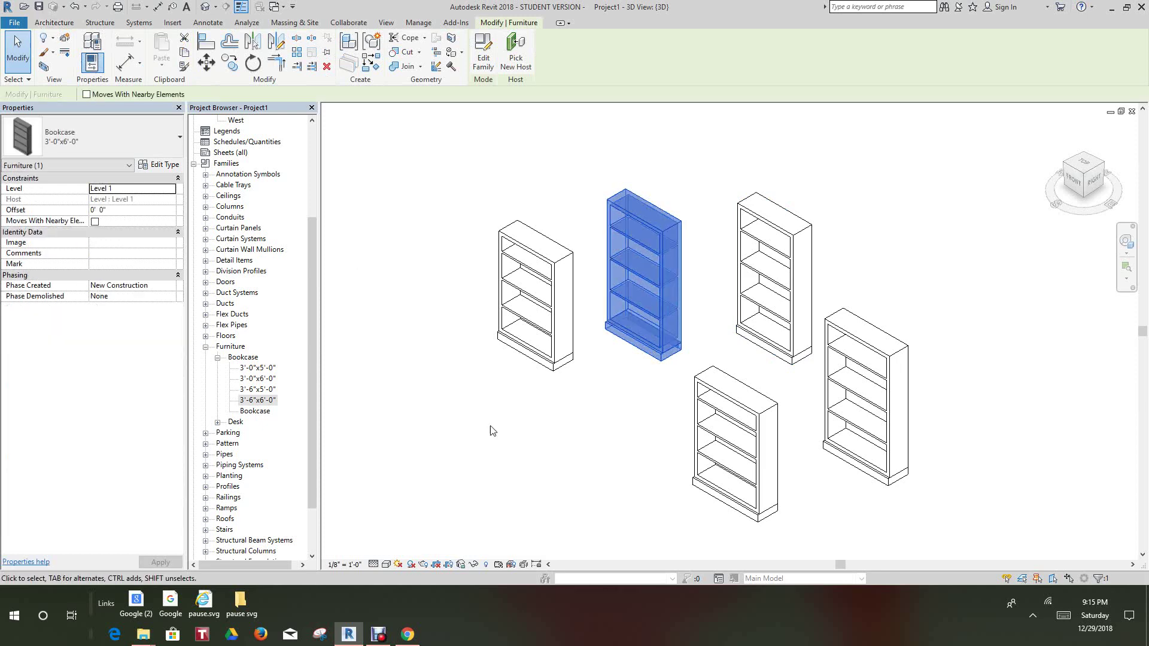
{"action": "left_click", "coordinate": [590, 520]}
{"action": "left_click", "coordinate": [534, 360]}
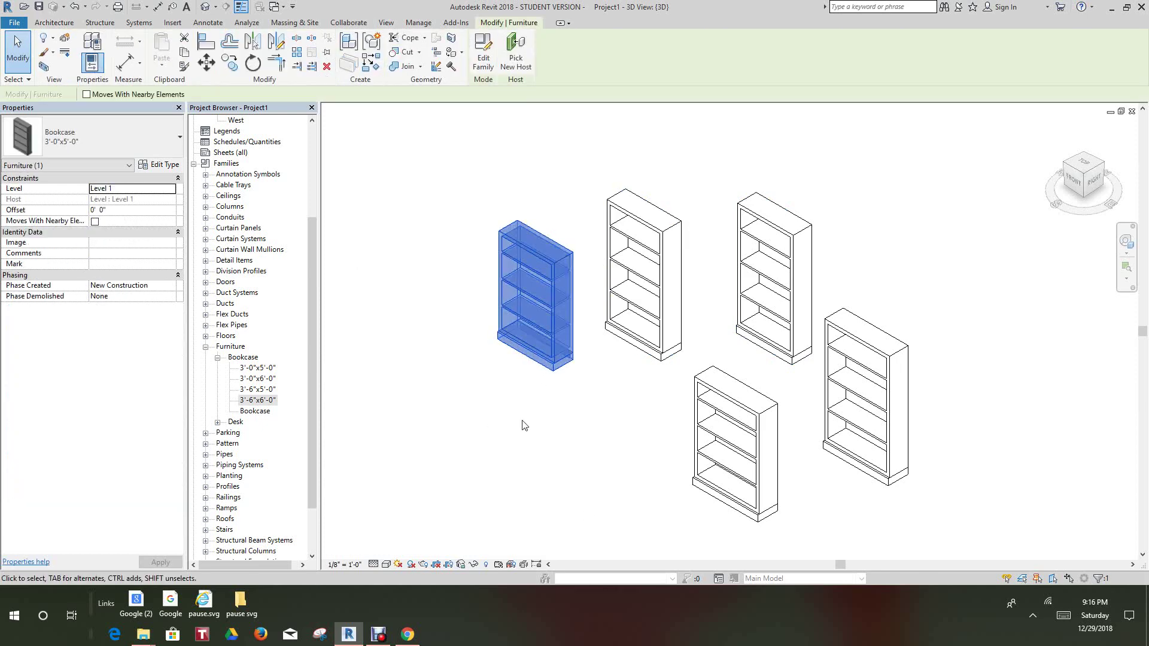
{"action": "left_click", "coordinate": [522, 428]}
{"action": "left_click", "coordinate": [748, 500]}
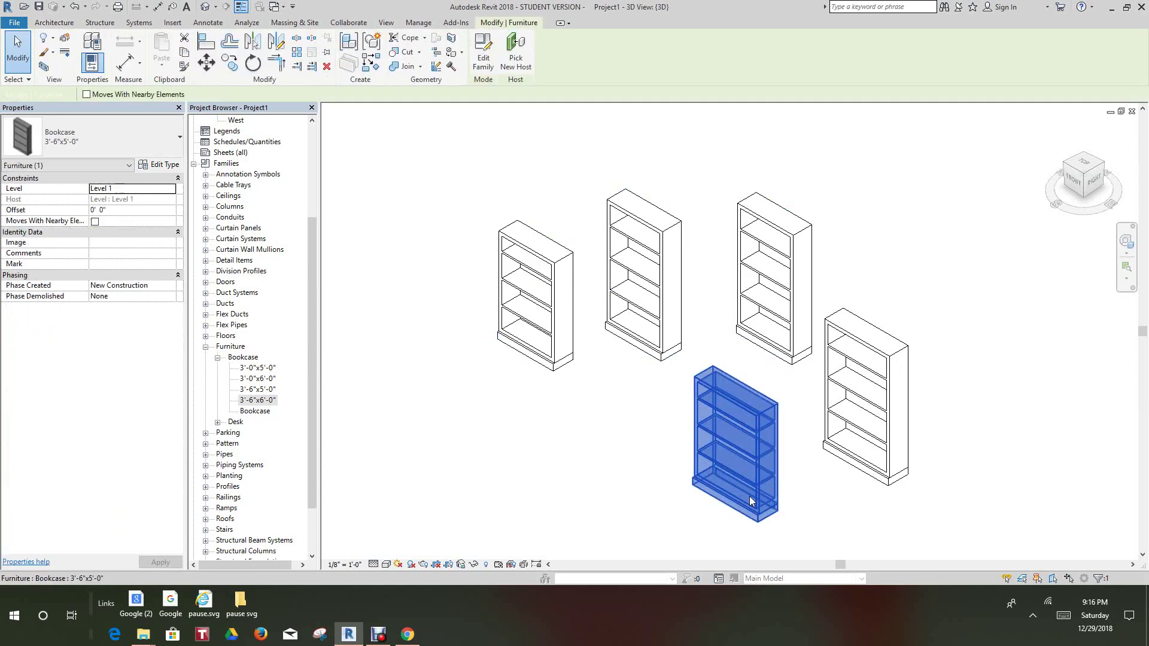
{"action": "left_click", "coordinate": [596, 476]}
{"action": "left_click", "coordinate": [869, 421]}
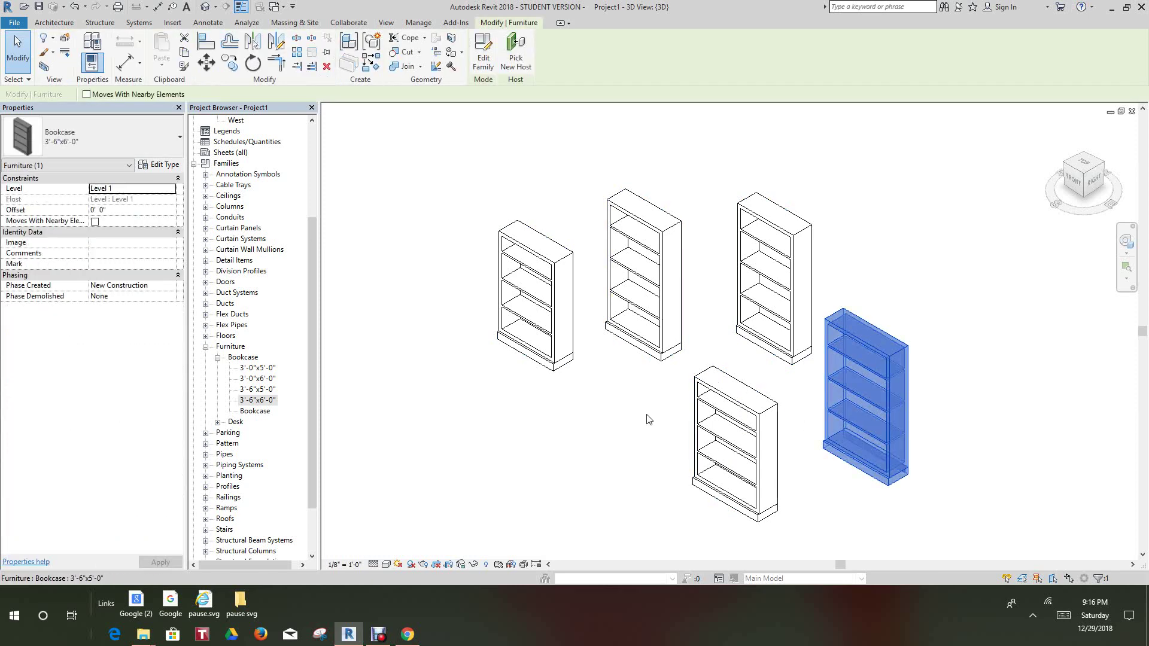
{"action": "left_click", "coordinate": [613, 427]}
{"action": "scroll", "coordinate": [612, 426], "scroll_direction": "down", "scroll_amount": 3}
{"action": "scroll", "coordinate": [611, 426], "scroll_direction": "up", "scroll_amount": 3}
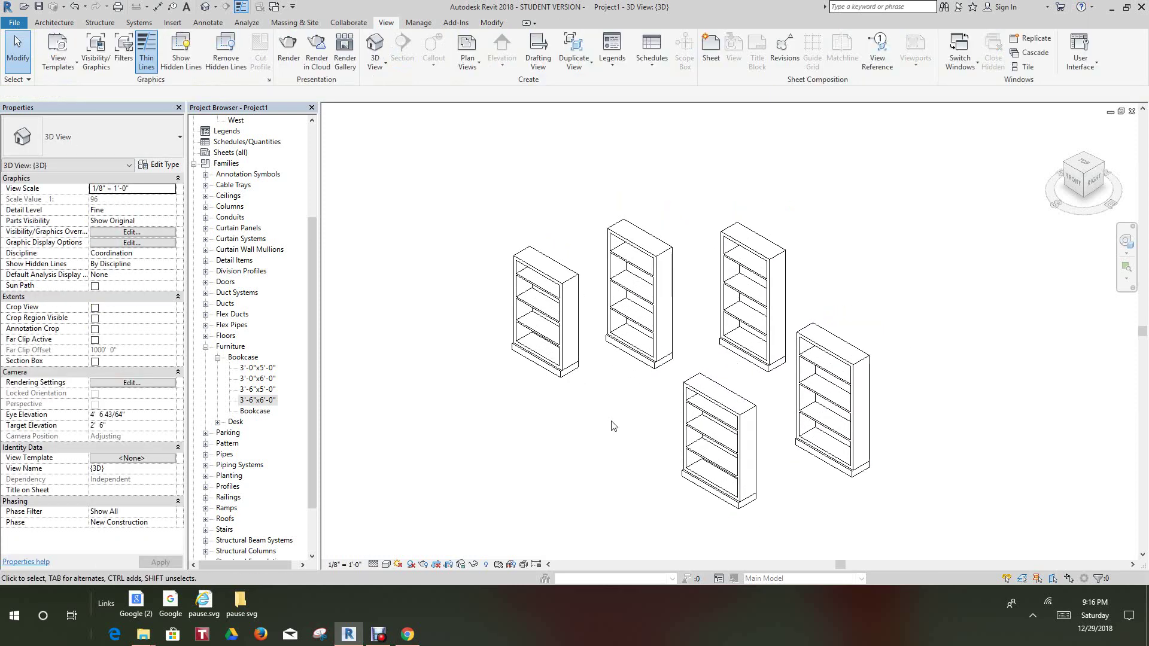
{"action": "middle_click_drag", "start_coordinate": [610, 426], "coordinate": [602, 434]}
{"action": "scroll", "coordinate": [602, 435], "scroll_direction": "up", "scroll_amount": 2}
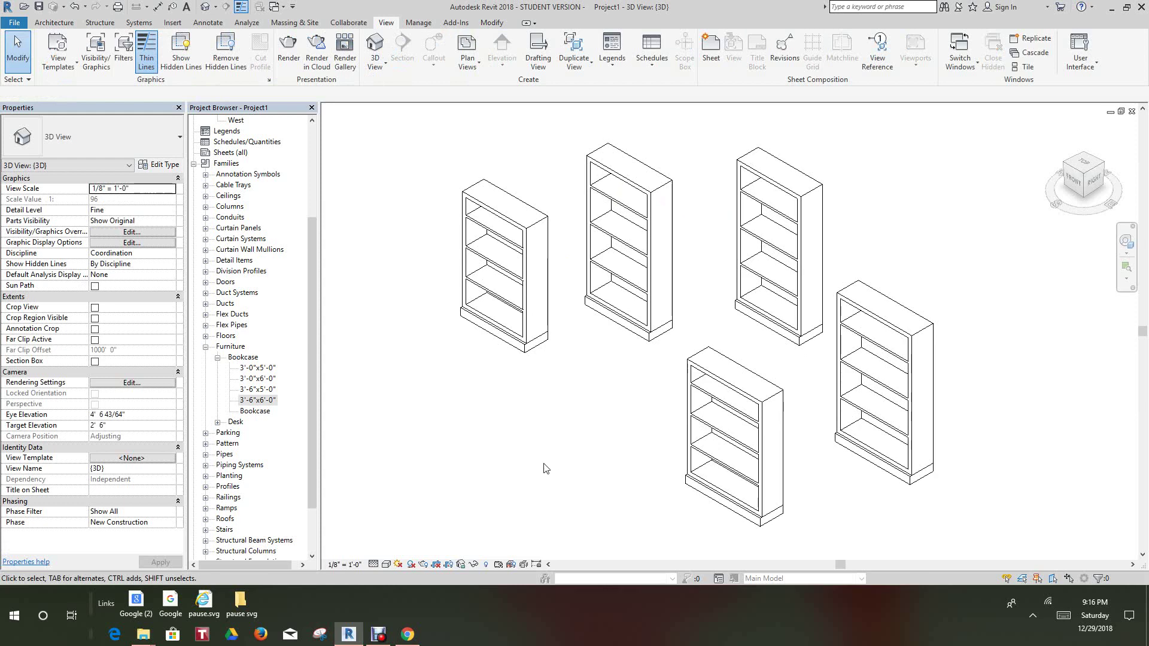